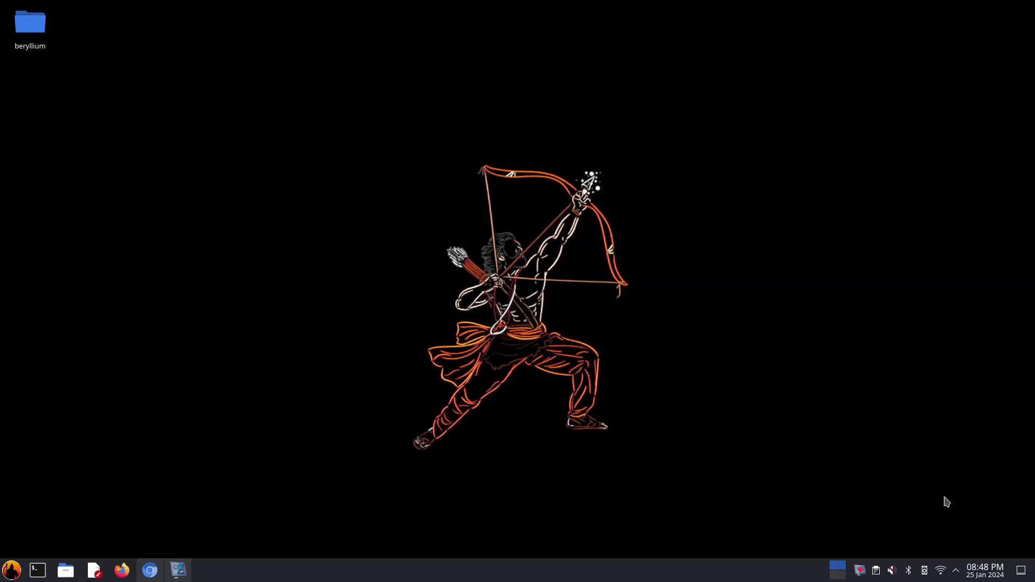
- Download the osm0sis/AnyKernel3 repository as AnyKernel3-master.zip via Code > Download ZIP, then minimize Chrome
left_click(150, 571)
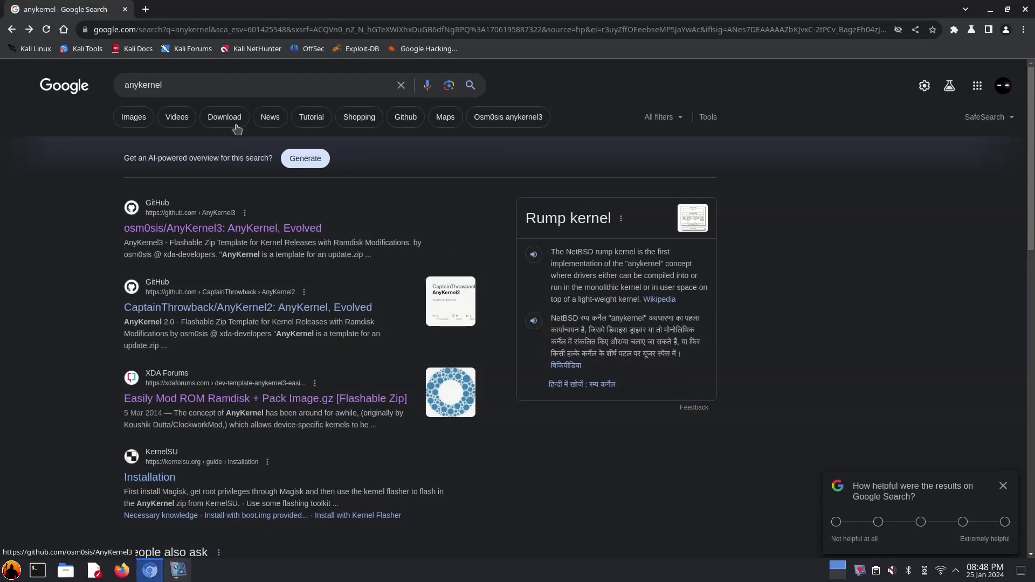
left_click_drag(187, 84, 82, 79)
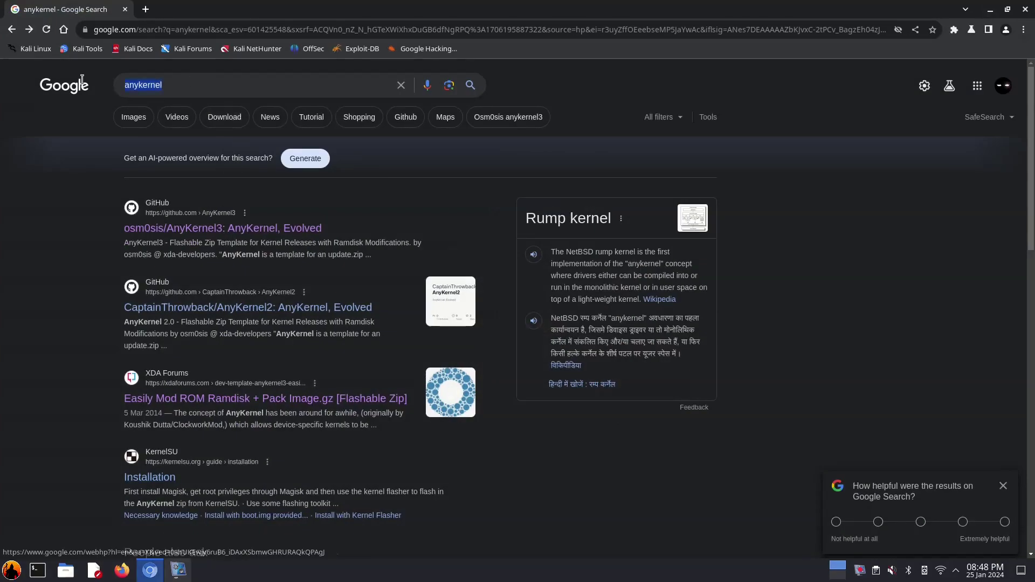
left_click(173, 226)
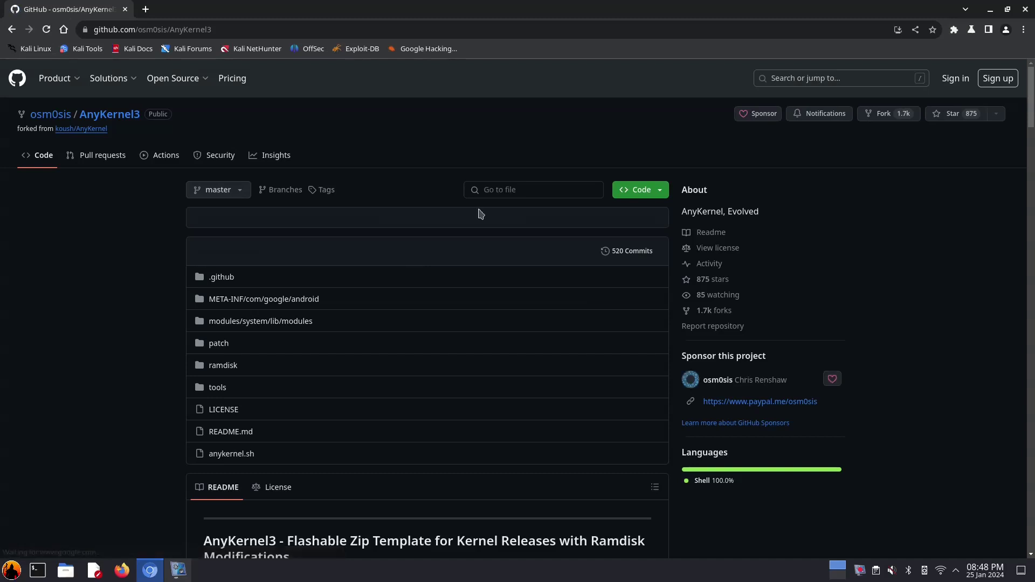
left_click(627, 189)
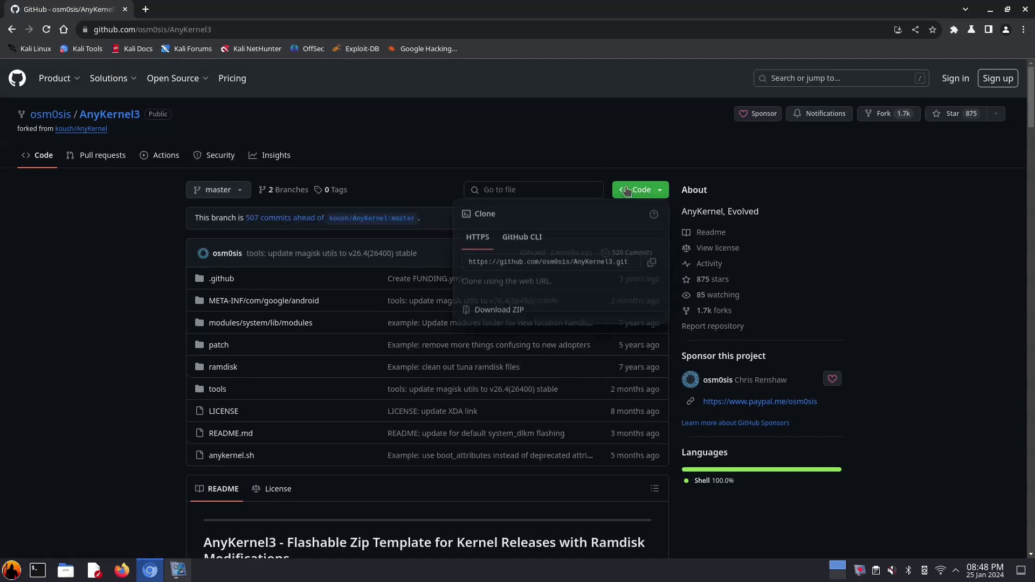
left_click(526, 316)
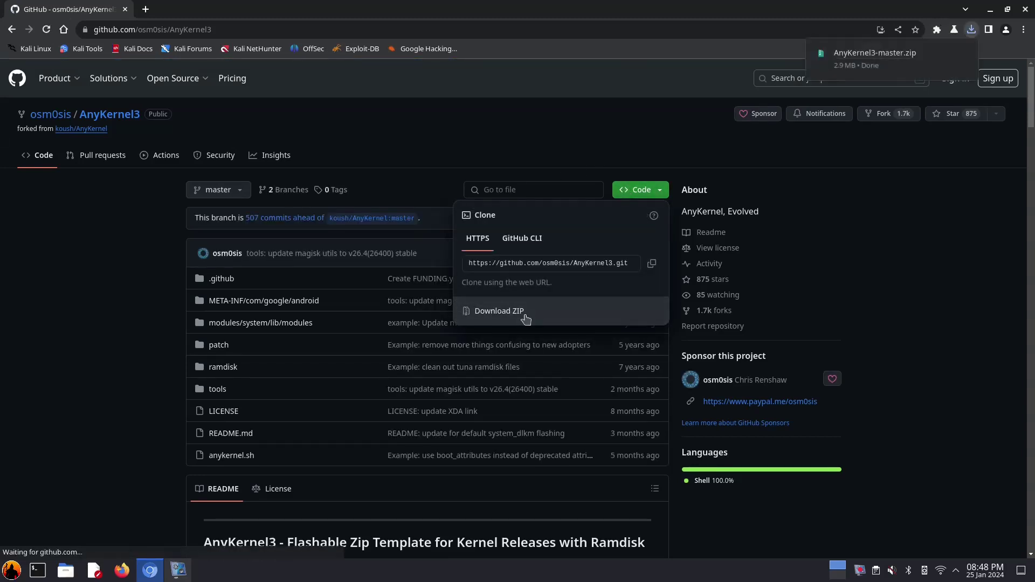
left_click(990, 9)
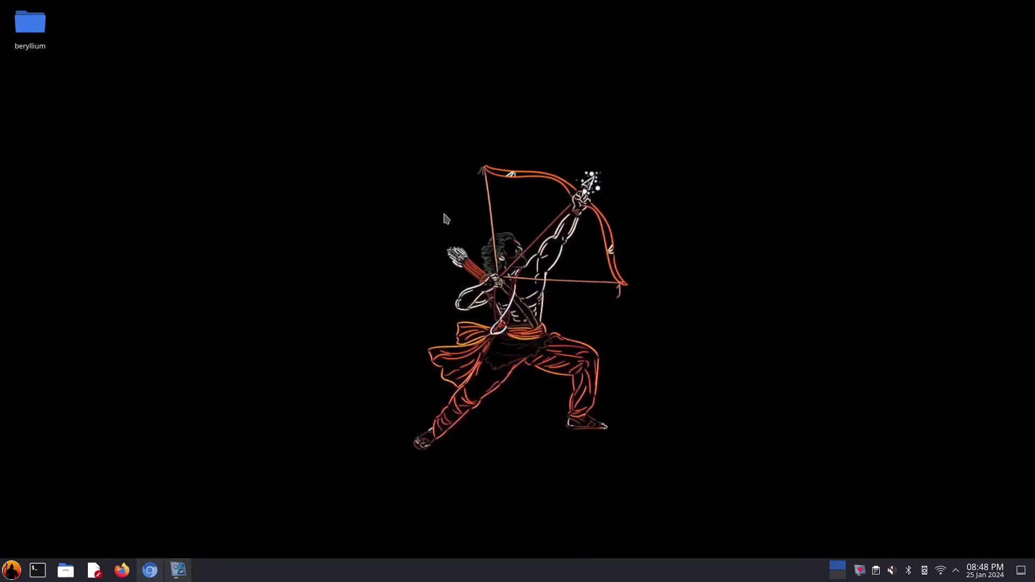
- Extract the AnyKernel3-master folder from Downloads/AnyKernel3-master.zip onto the desktop
key("super+e")
left_click(88, 112)
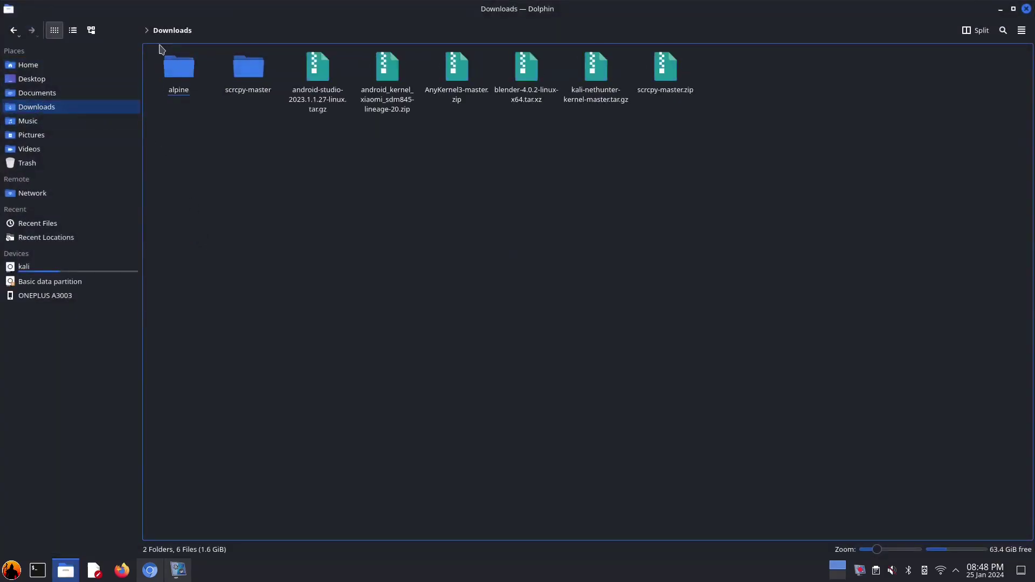
double_click(458, 95)
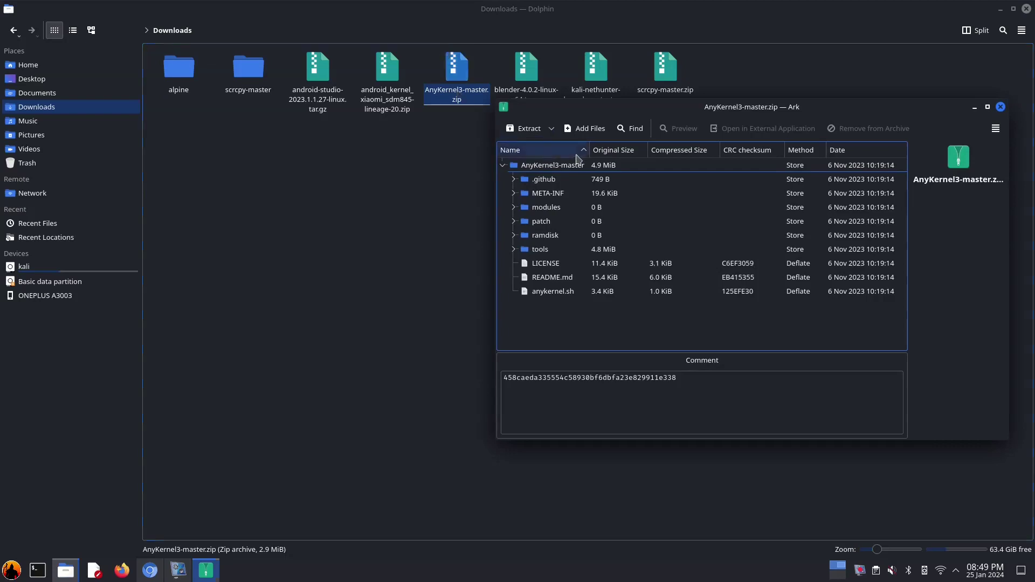
left_click(1001, 9)
left_click_drag(570, 169, 372, 141)
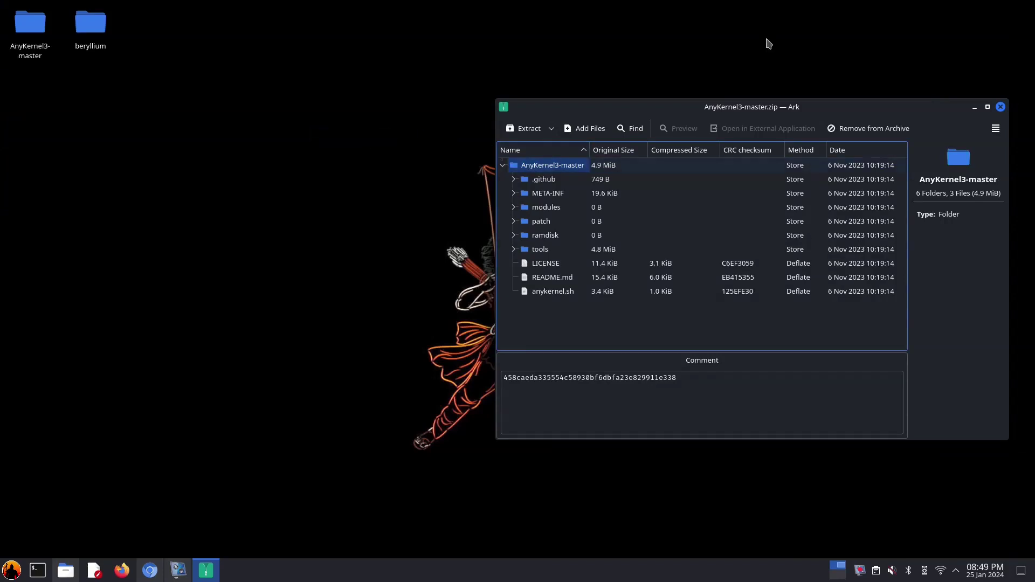
left_click(1001, 106)
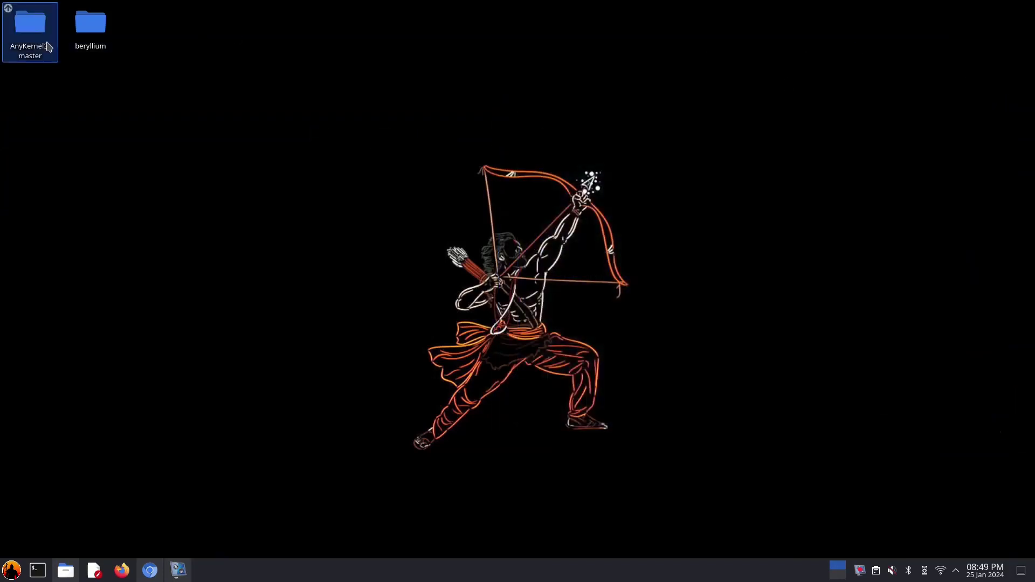
- Open the extracted AnyKernel3-master folder and open anykernel.sh in Kate
left_click(51, 43)
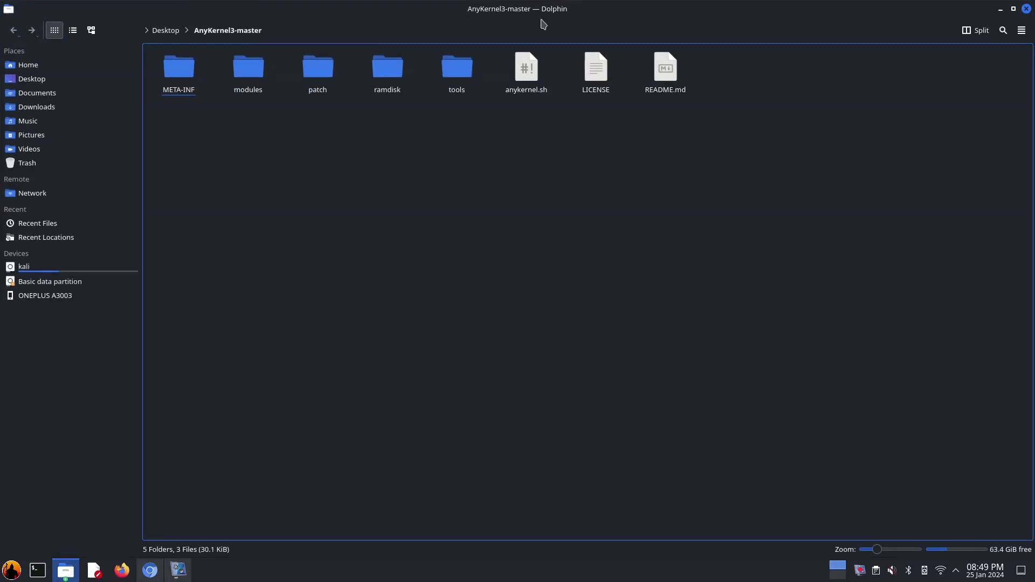
double_click(538, 9)
left_click_drag(395, 12, 637, 134)
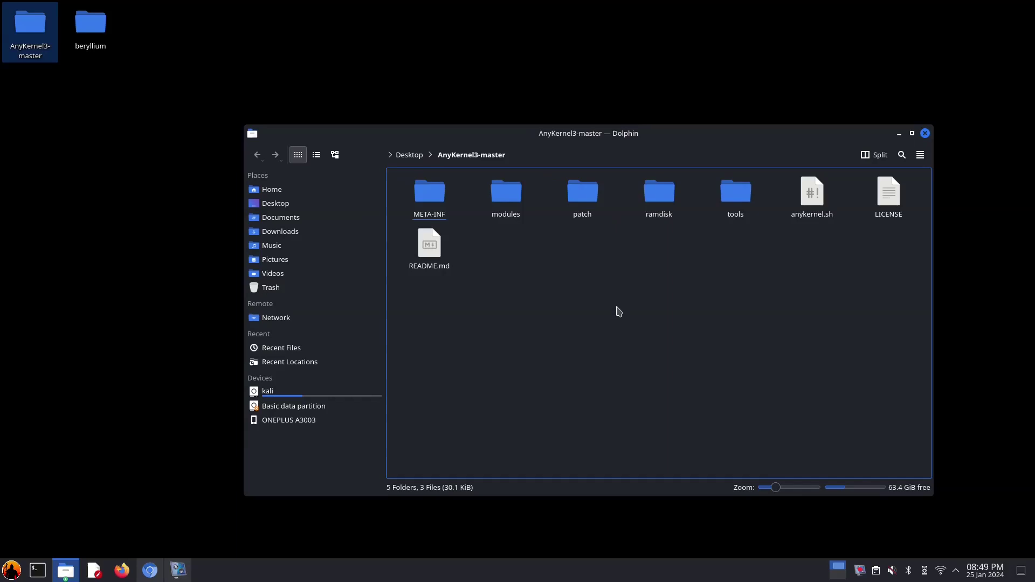
right_click(809, 216)
left_click(837, 221)
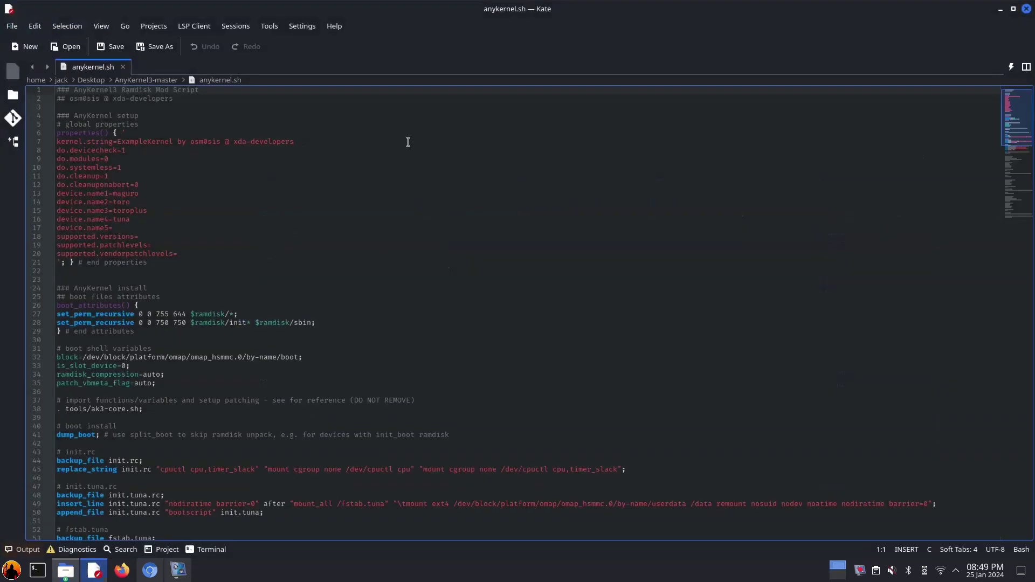
- Replace the kernel.string value on line 7 with 'Kernel by fossfrog'
scroll(409, 142, "up", 4, "ctrl")
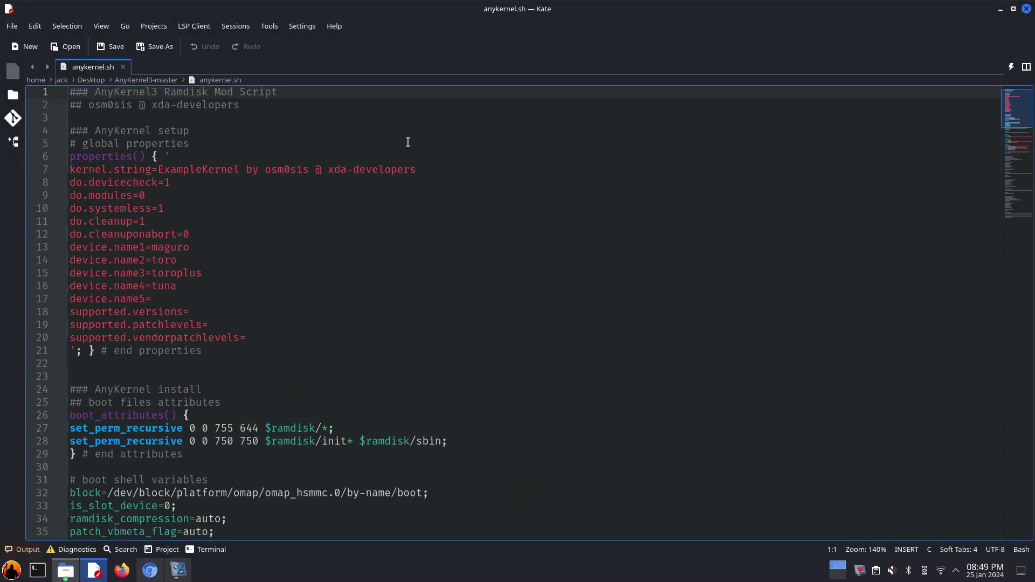
left_click_drag(438, 170, 158, 169)
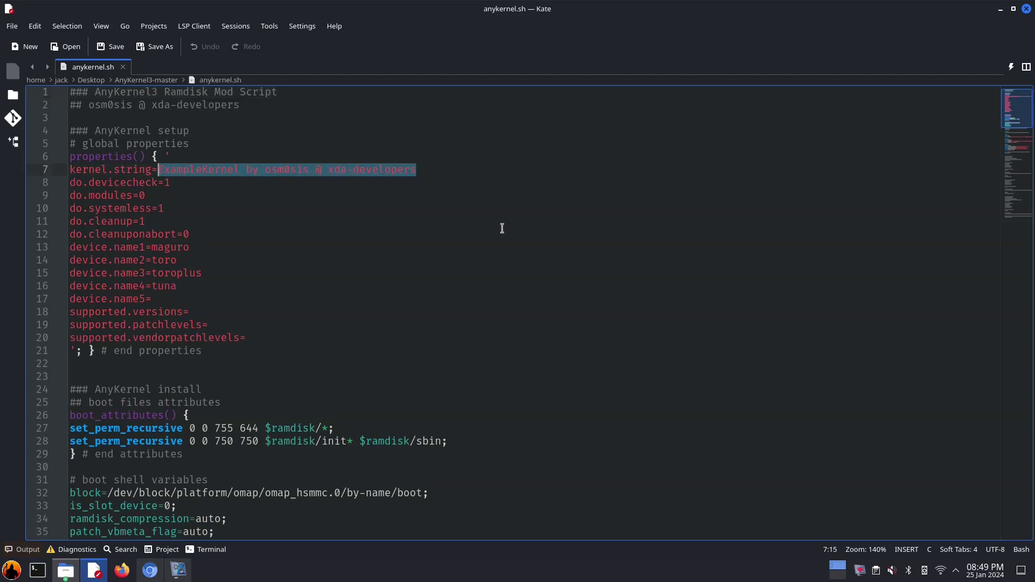
type("Kernel by fossfrog")
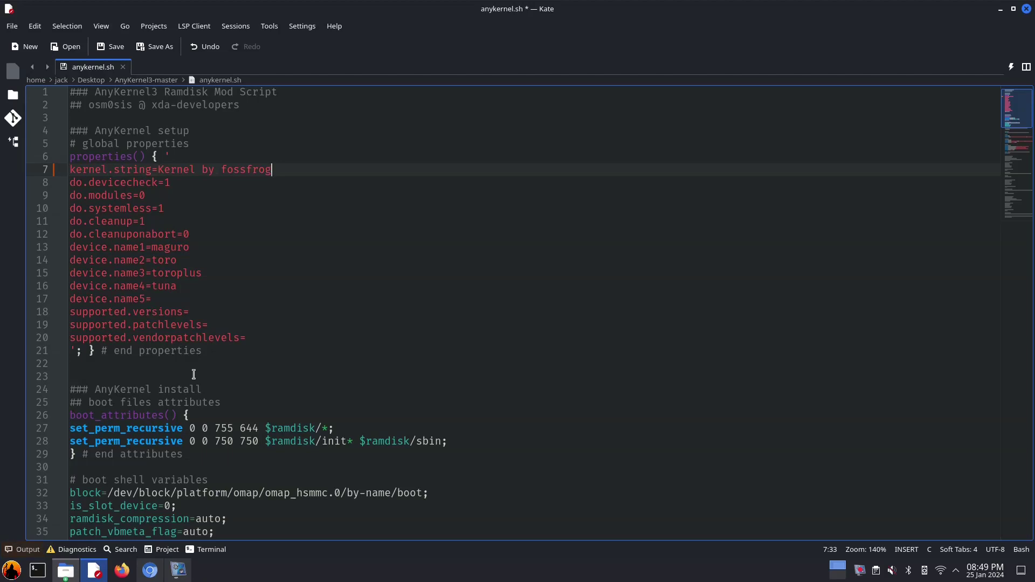
- Change device.name1 from maguro to beryllium
scroll(193, 372, "down", 2)
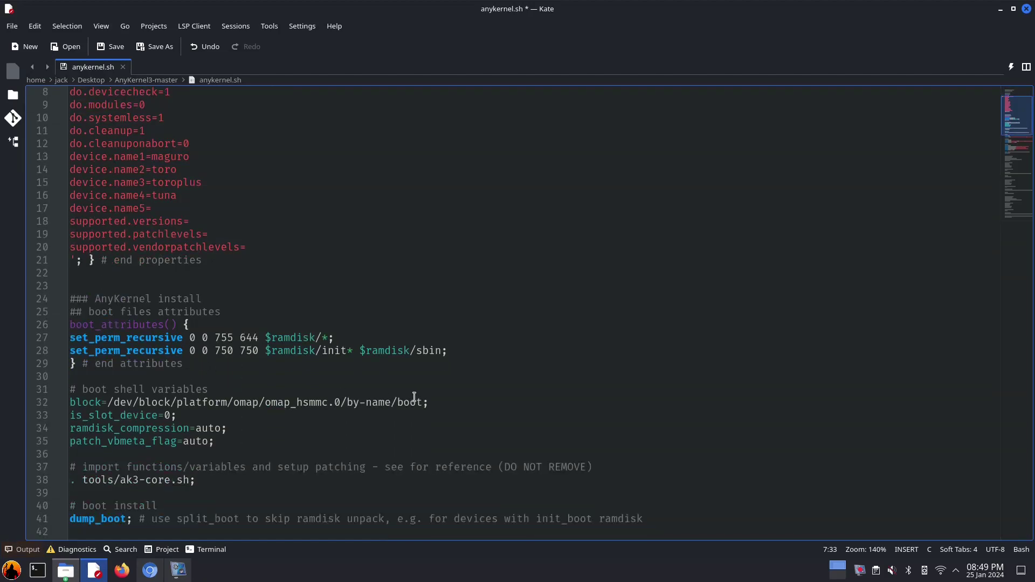
left_click_drag(423, 402, 106, 402)
left_click_drag(201, 154, 58, 155)
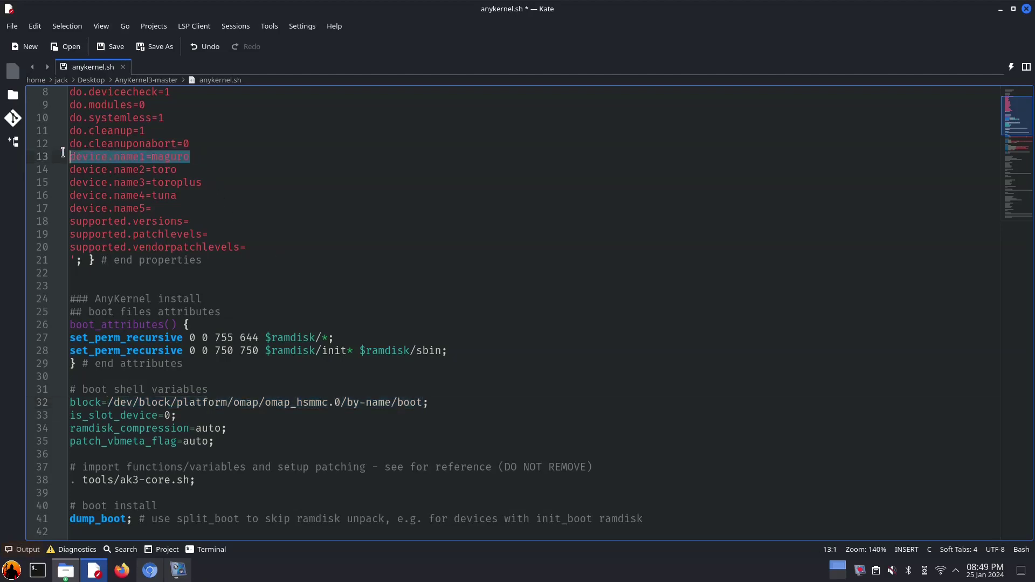
left_click(226, 160)
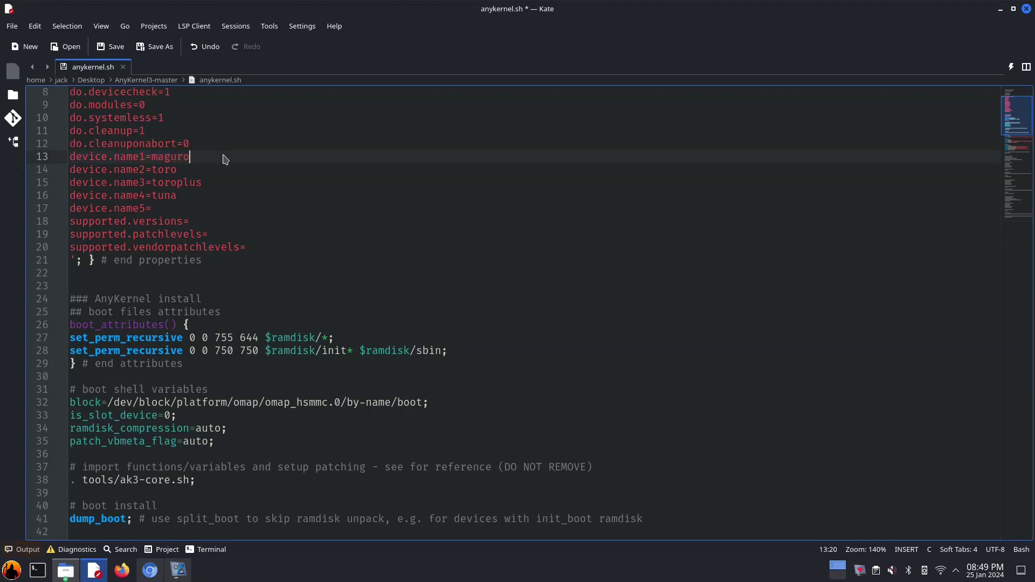
key("BackSpace")
key("BackSpace")
key("BackSpace")
key("BackSpace")
key("BackSpace")
key("BackSpace")
type("beryllium")
left_click_drag(210, 156, 152, 156)
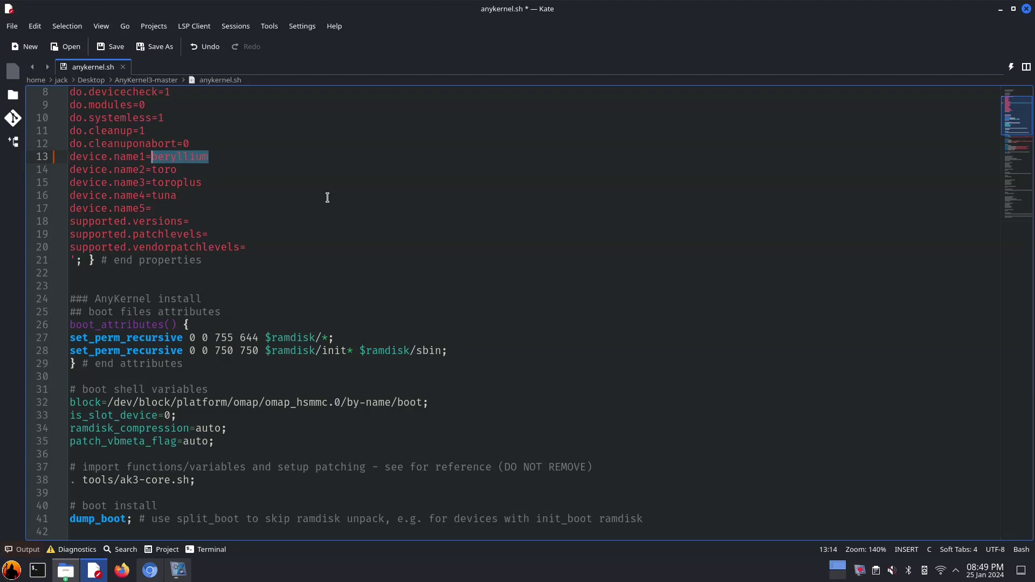
- Run adb shell and getprop | grep device to confirm ro.product.device is beryllium
left_click(37, 570)
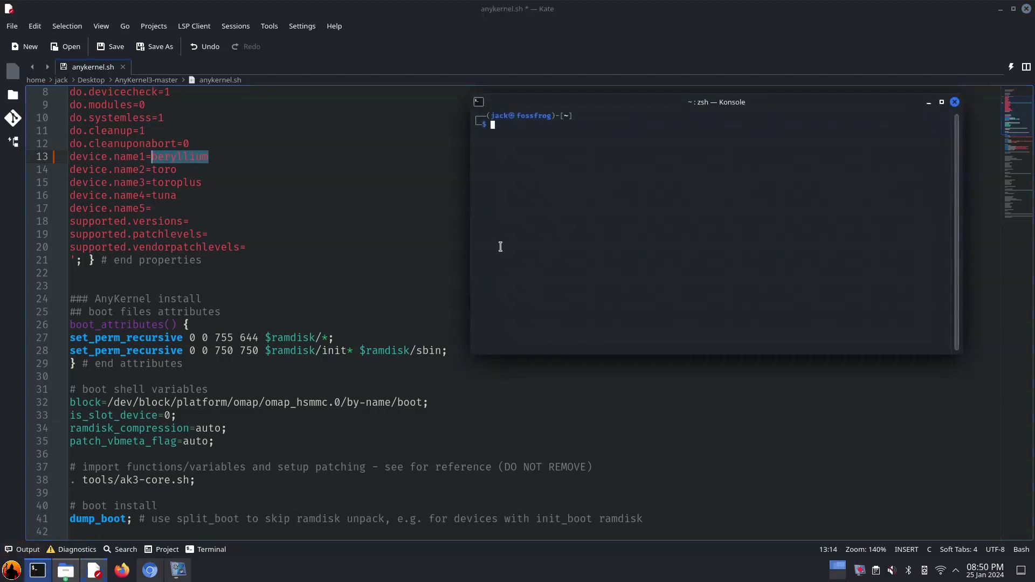
type("adb shell")
key("Return")
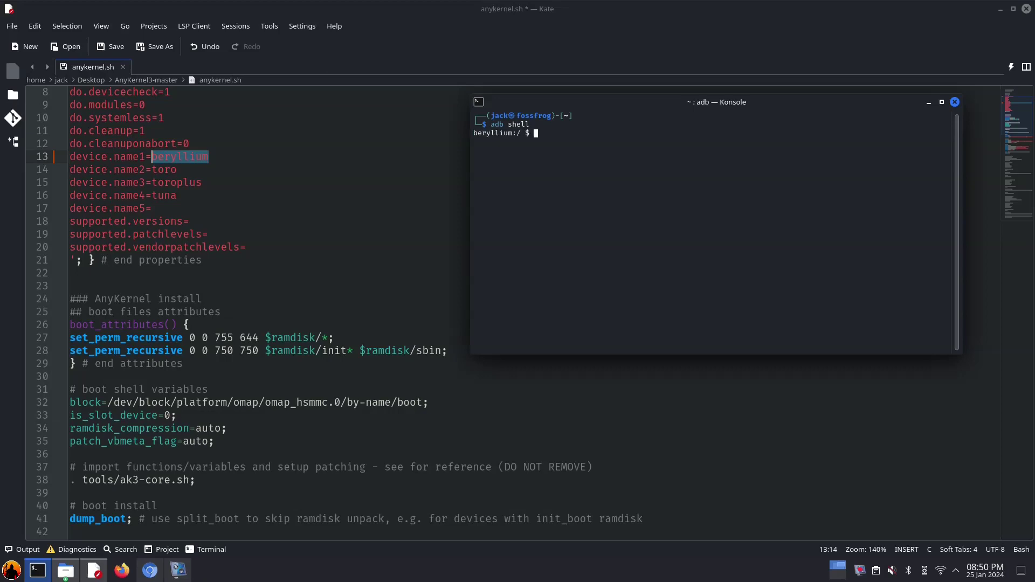
type("getprop | grep device")
key("Return")
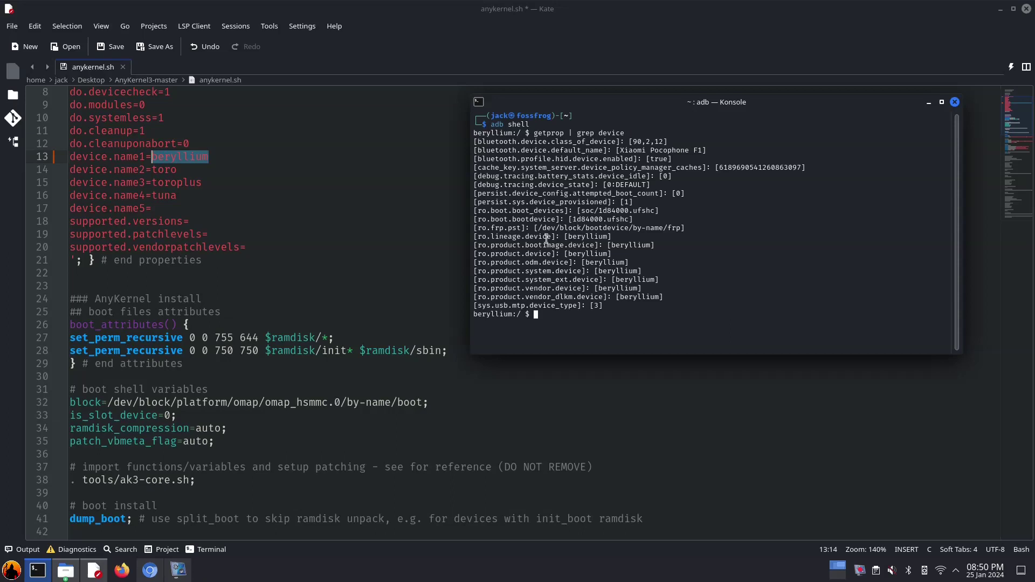
left_click_drag(552, 253, 472, 254)
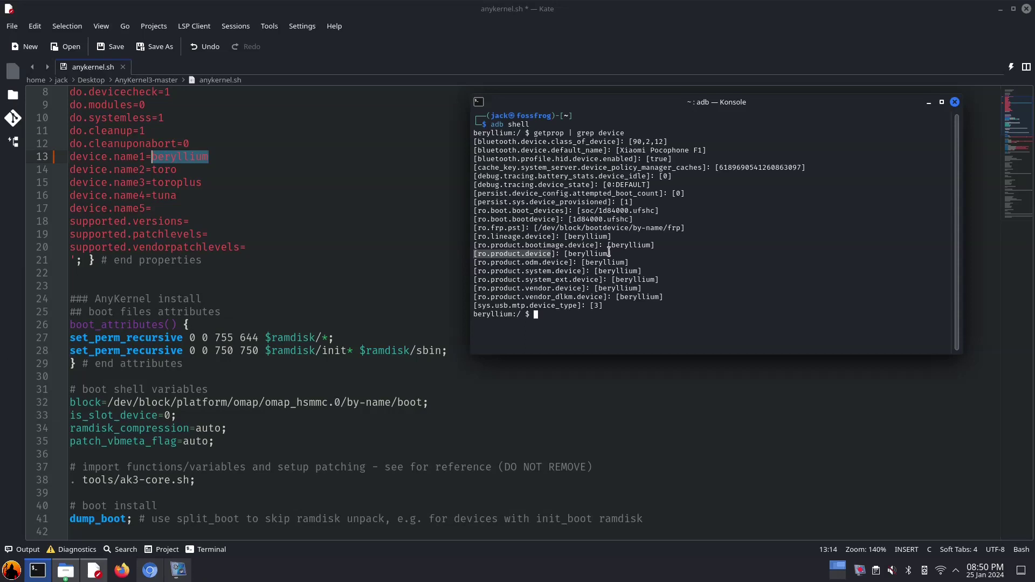
left_click_drag(609, 253, 570, 254)
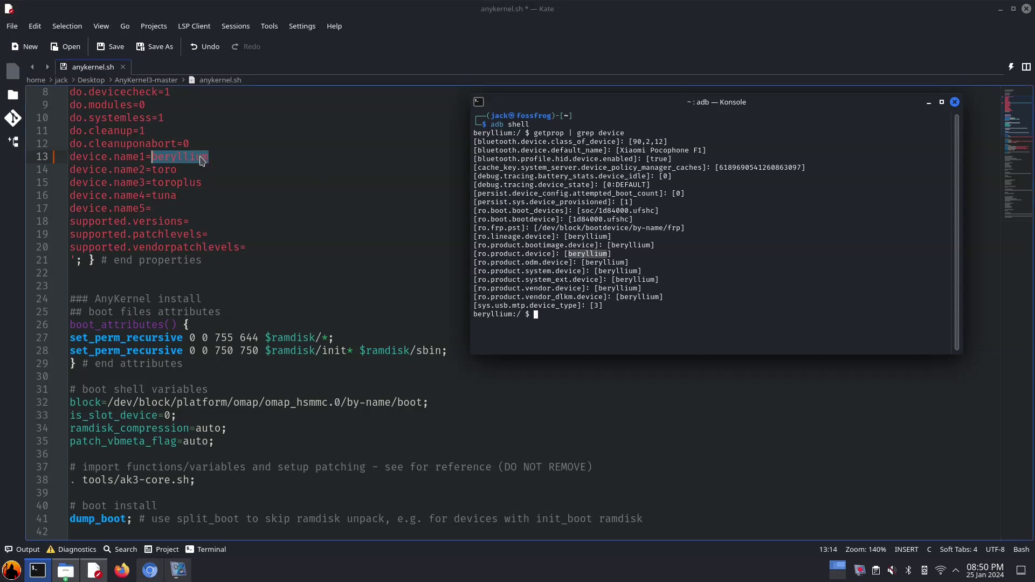
left_click(727, 300)
- As root in the phone shell, run find /dev -name 'boot*' and copy /dev/block/by-name/boot
left_click_drag(423, 403, 107, 403)
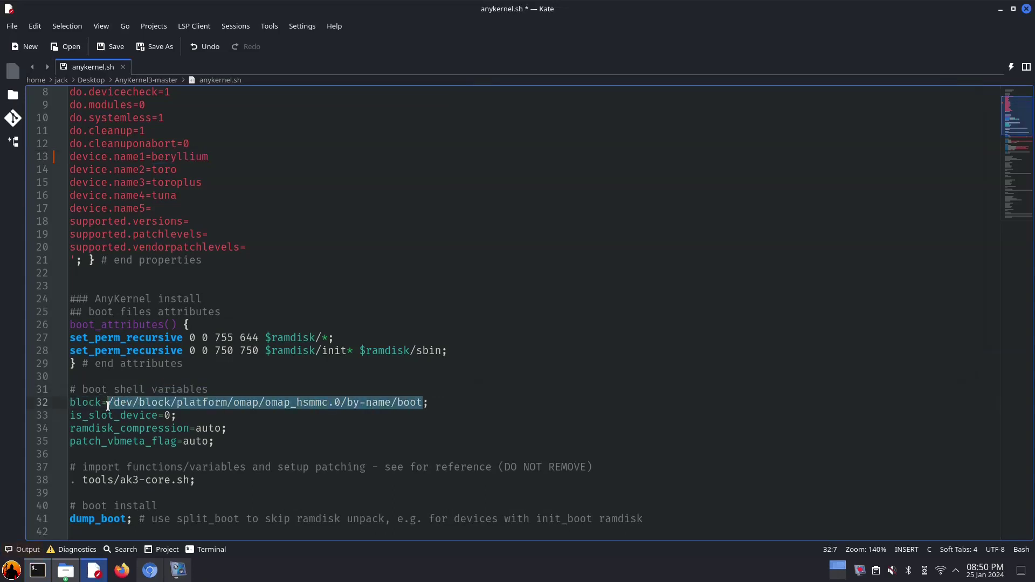
left_click(481, 403)
key("alt+Tab")
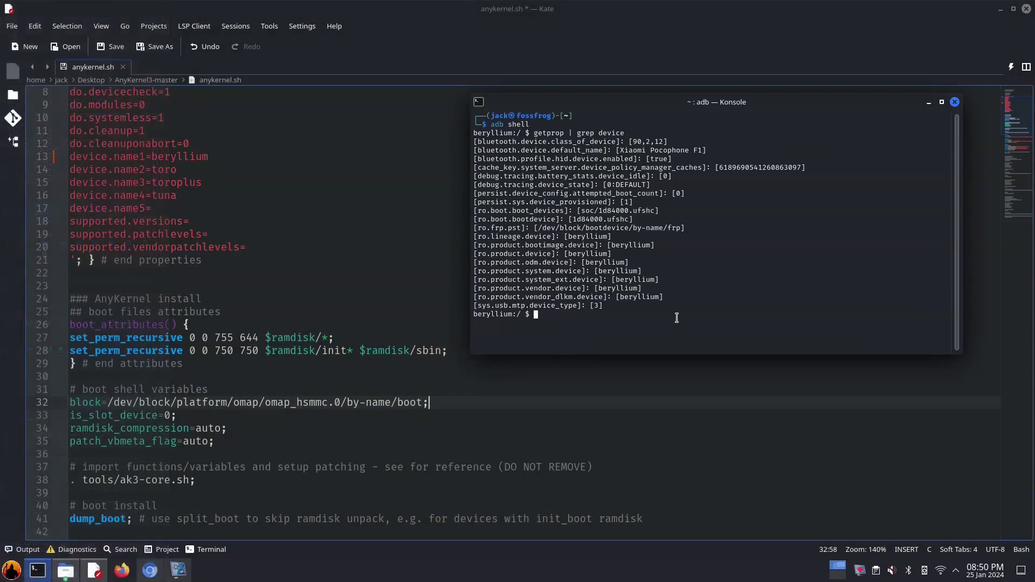
type("su")
key("Return")
type("find /dev -name 'boot*'")
key("Return")
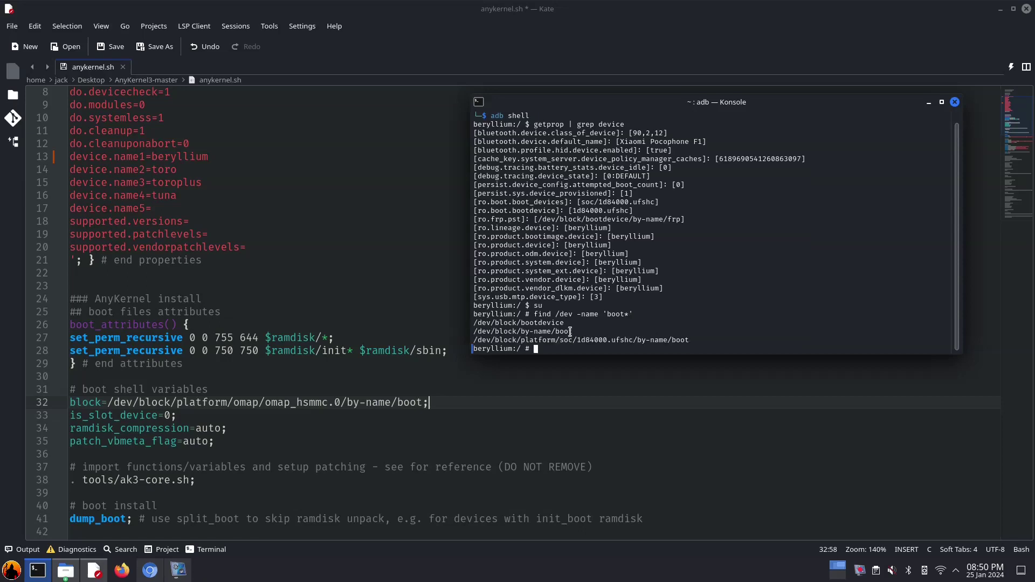
left_click_drag(573, 332, 469, 328)
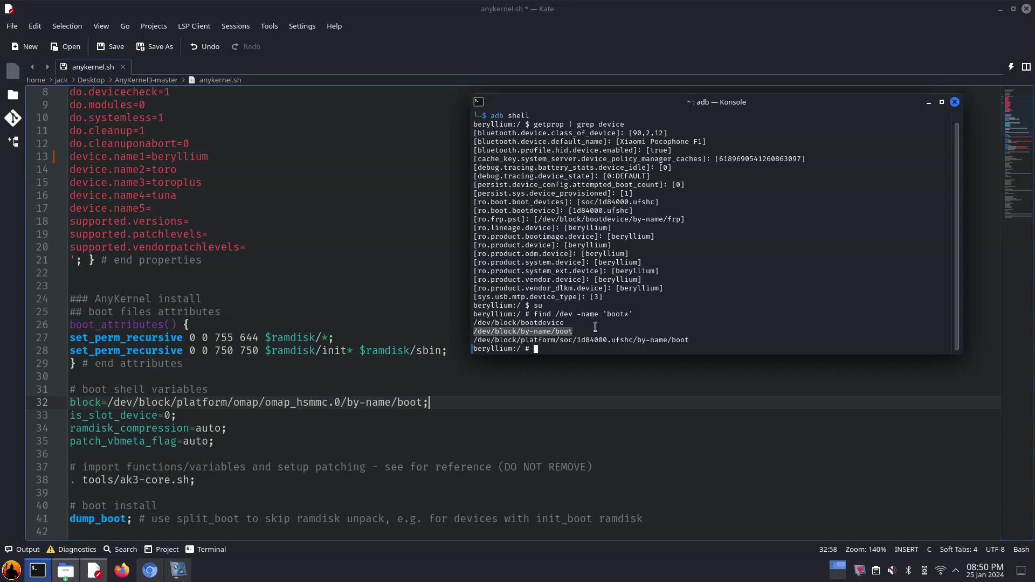
left_click(595, 328)
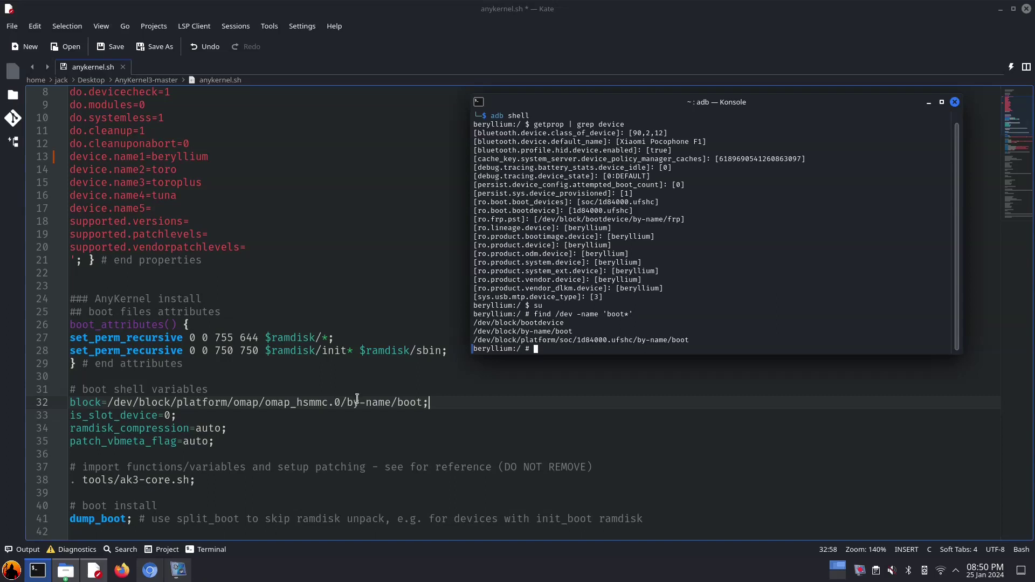
- Replace line 32's block path with /dev/block/by-name/boot and save anykernel.sh
left_click_drag(422, 403, 108, 403)
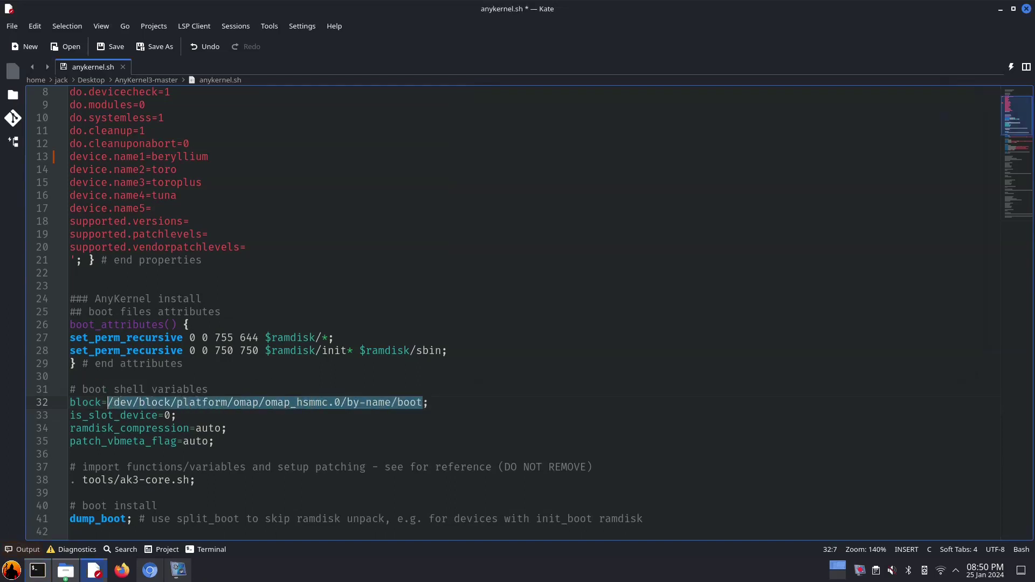
type("/dev/block/by-name/boot")
key("ctrl+s")
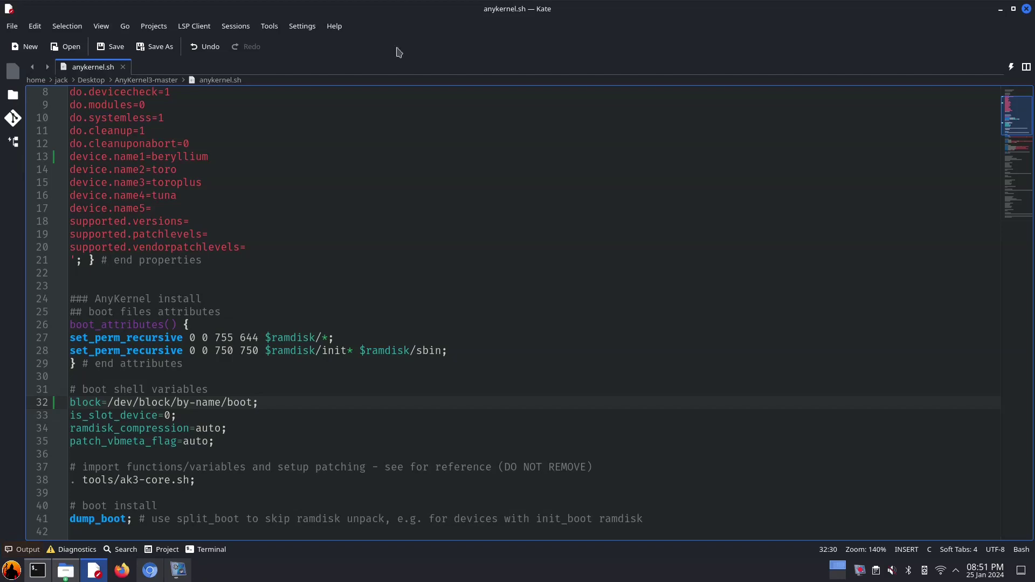
- Close Kate and the Konsole phone shells, then open the beryllium folder on the desktop
left_click(123, 67)
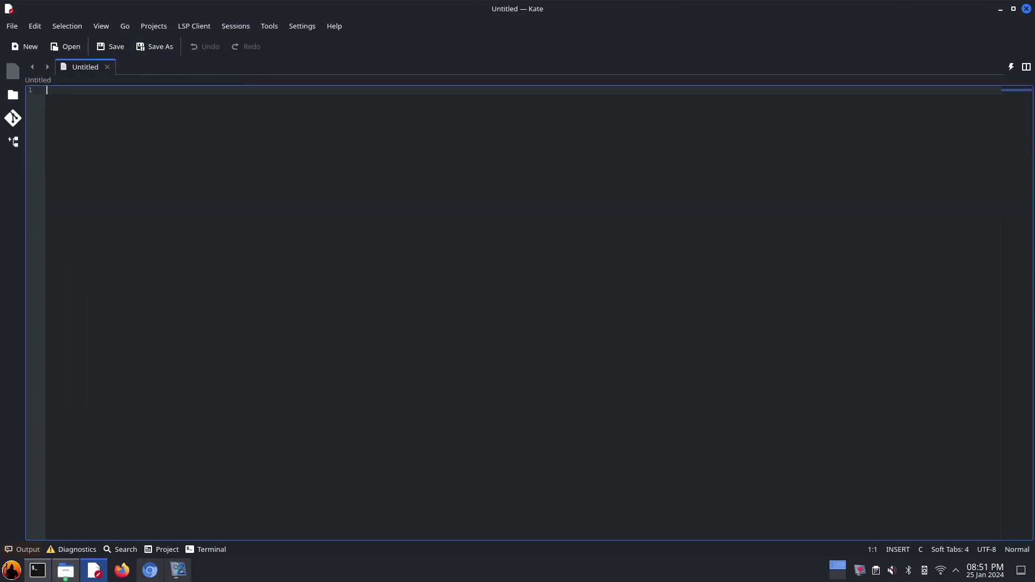
left_click(1027, 8)
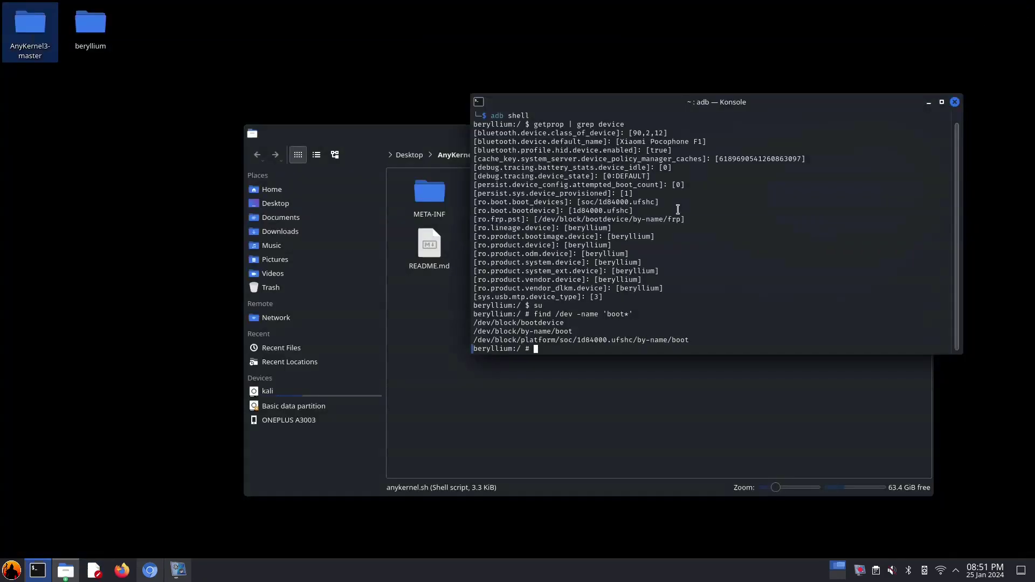
key("ctrl+d")
key("ctrl+d")
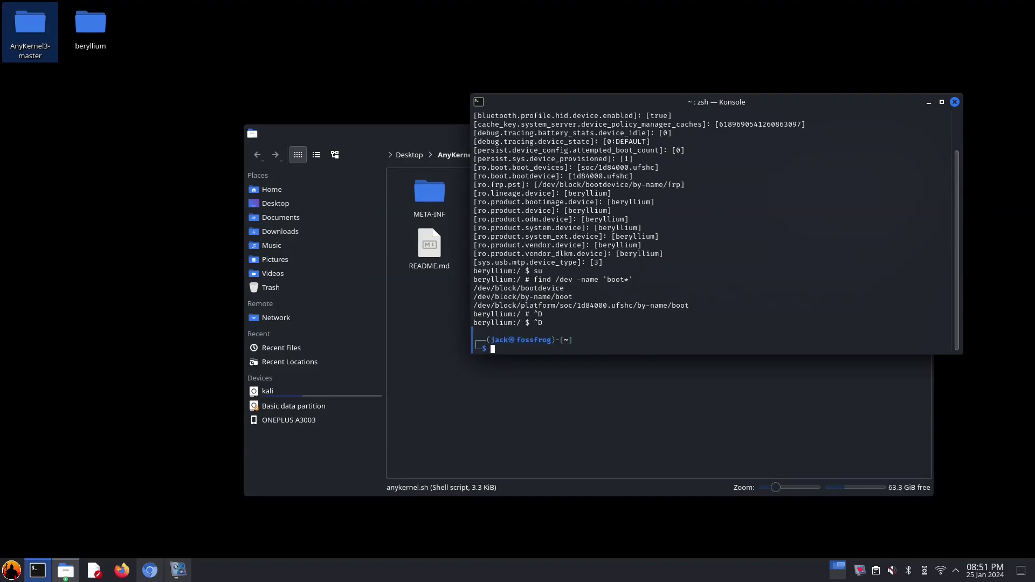
key("ctrl+d")
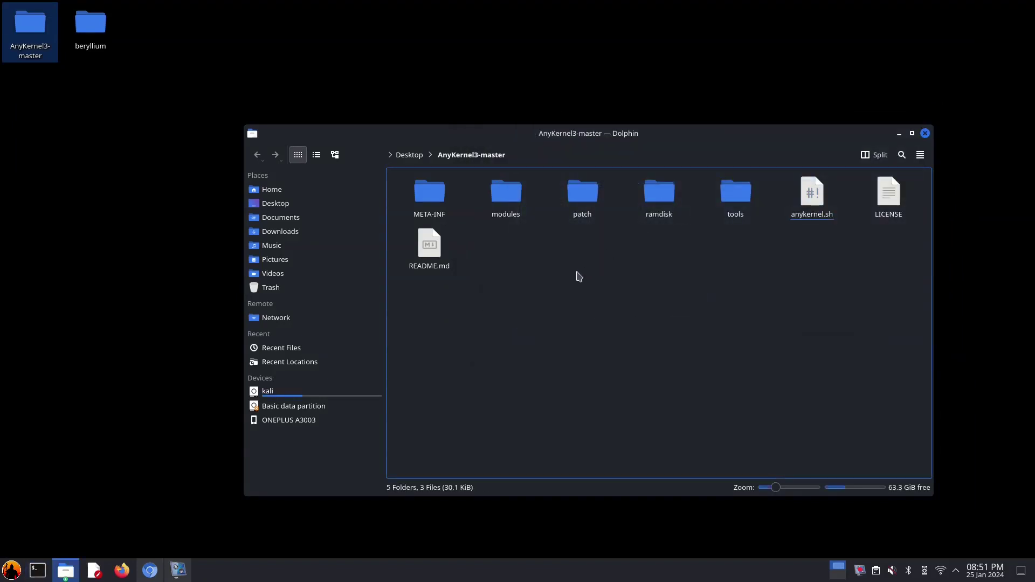
left_click(101, 36)
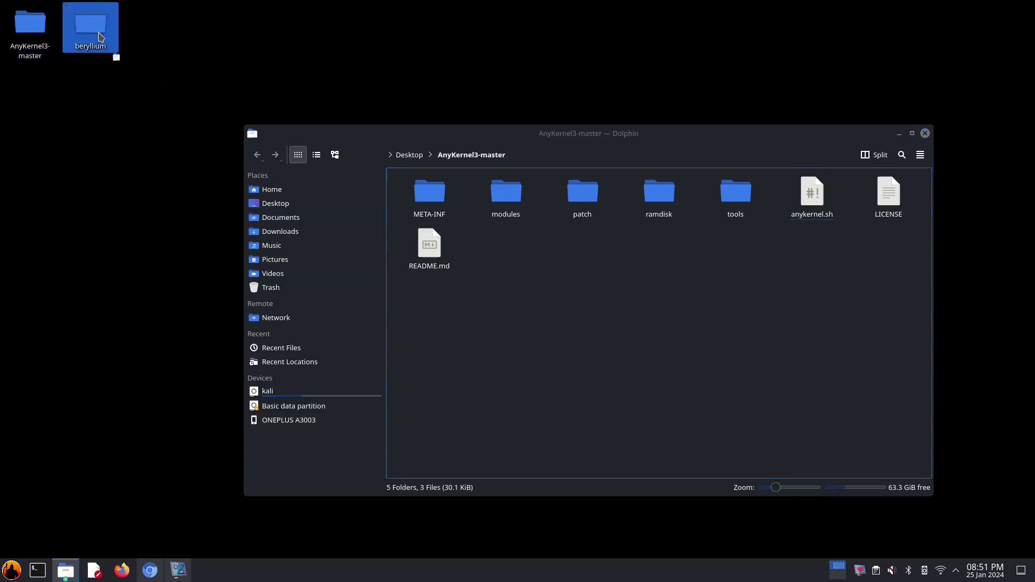
double_click(100, 36)
- Copy Image.gz-dtb into AnyKernel3-master with Copy Here, then close the beryllium window
left_click_drag(420, 162, 886, 288)
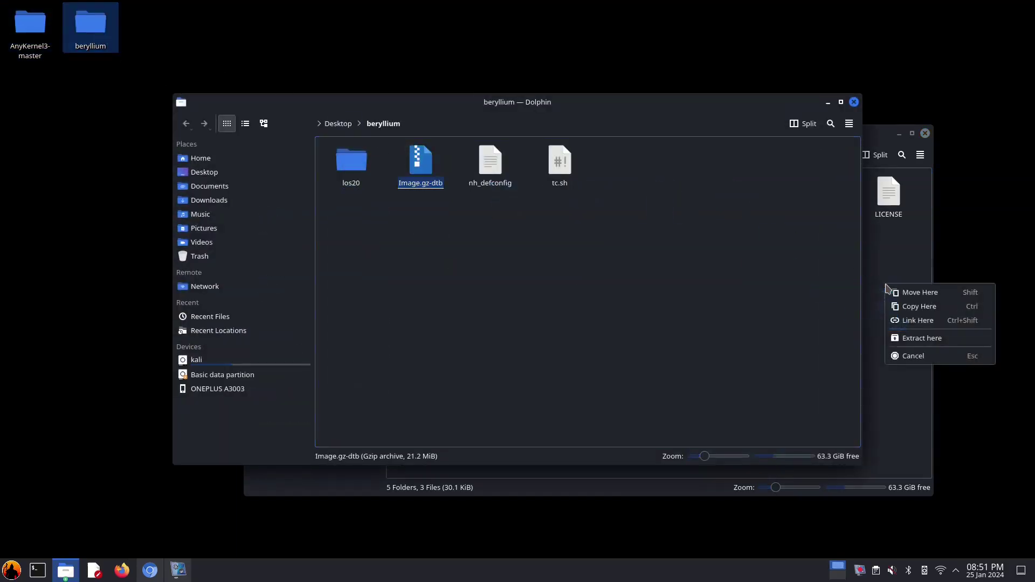
left_click(911, 307)
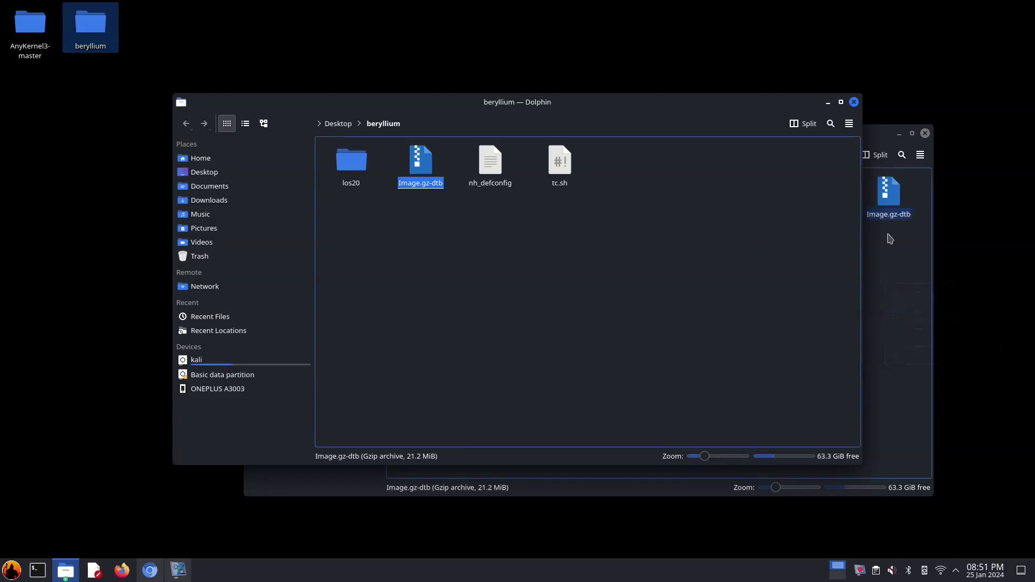
left_click(854, 102)
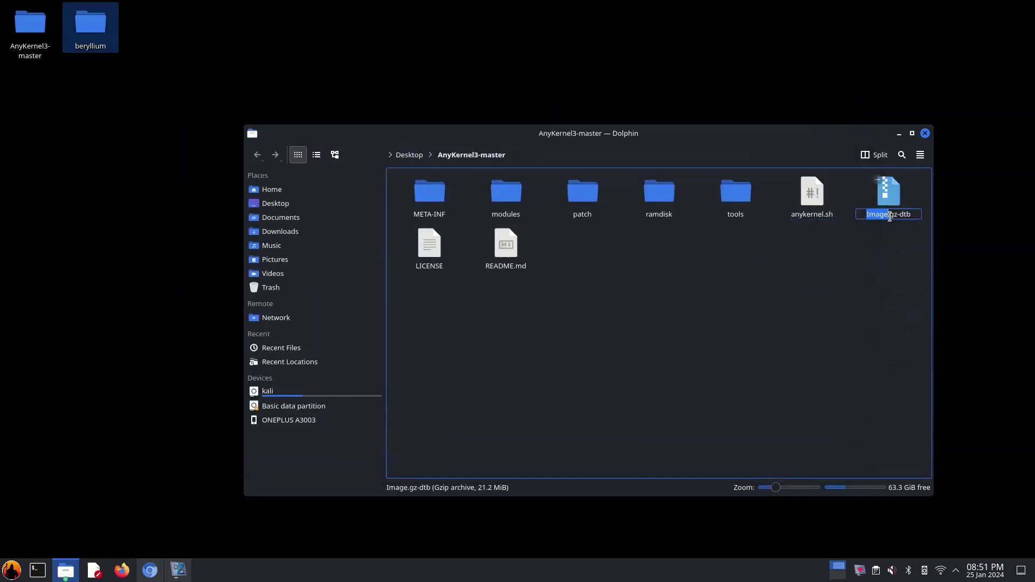
left_click(863, 281)
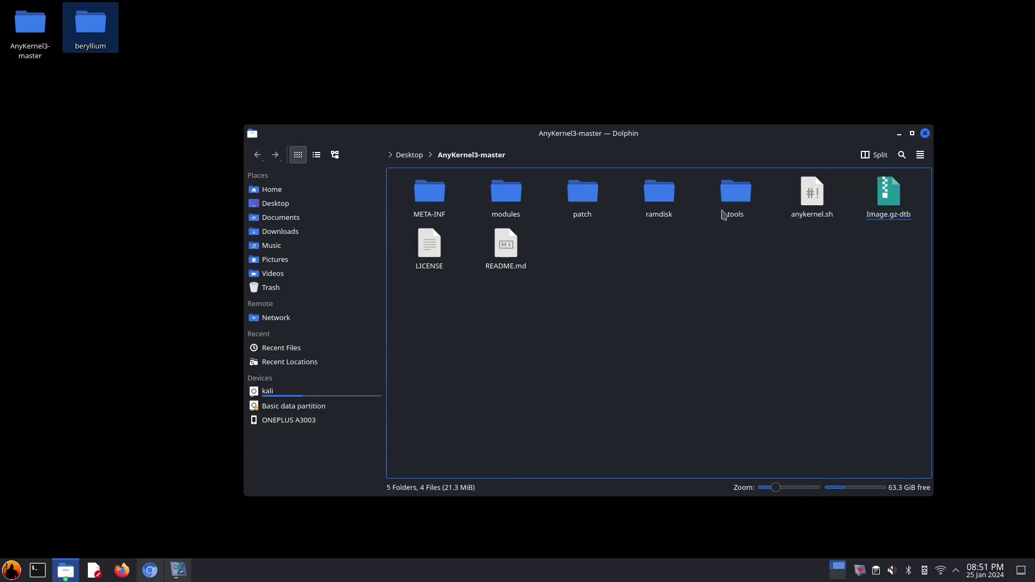
left_click(649, 89)
left_click(649, 269)
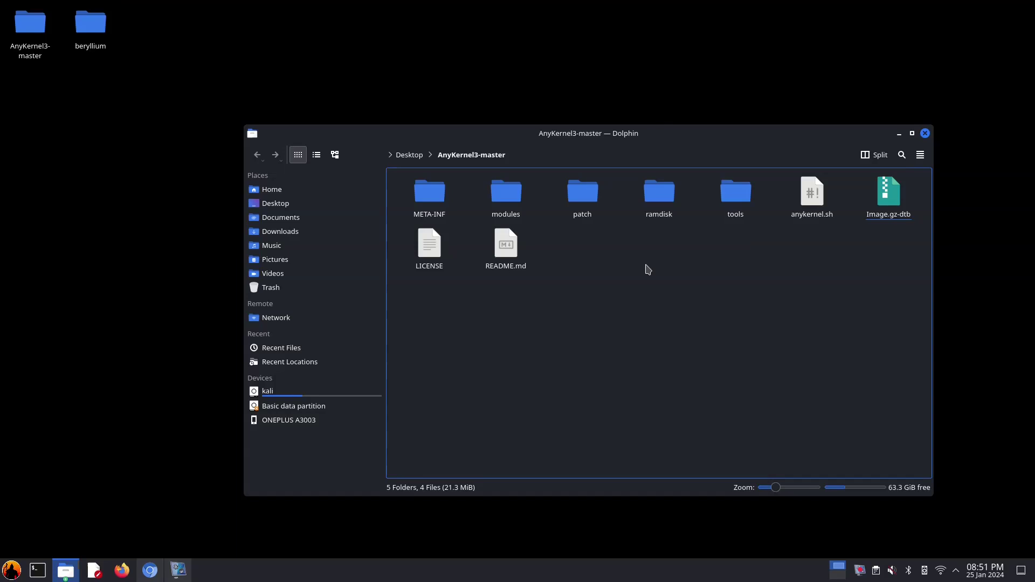
- In a new terminal, start adb shell and print the phone's /proc/version
key("ctrl+alt+t")
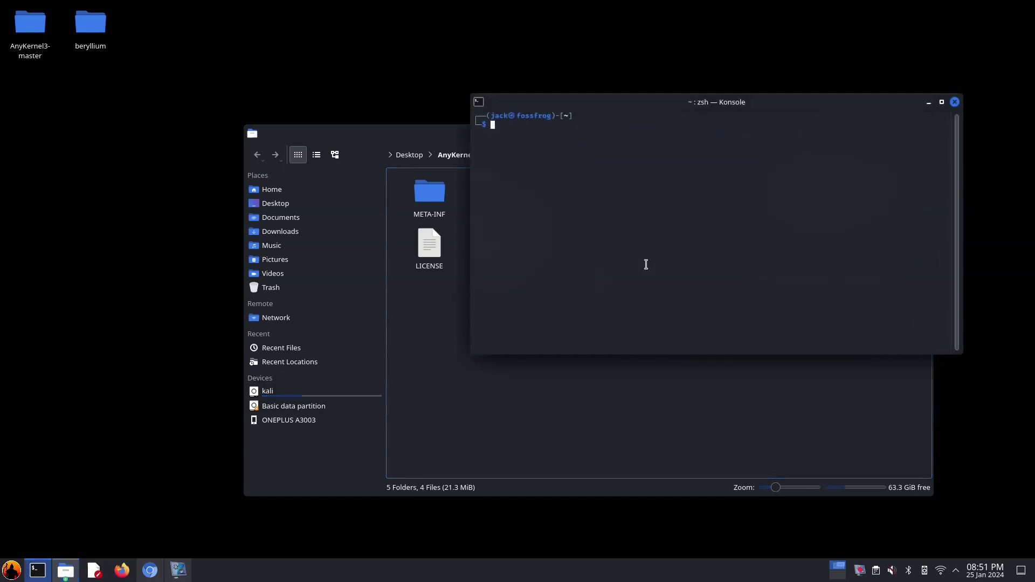
type("adb se")
type("ell")
key("Return")
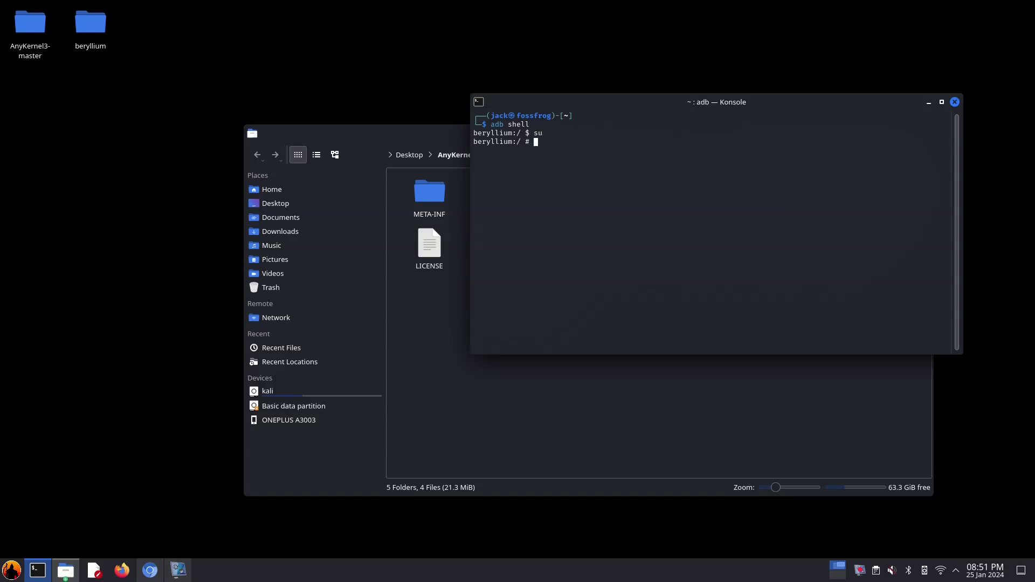
type("at /proc/version")
key("Return")
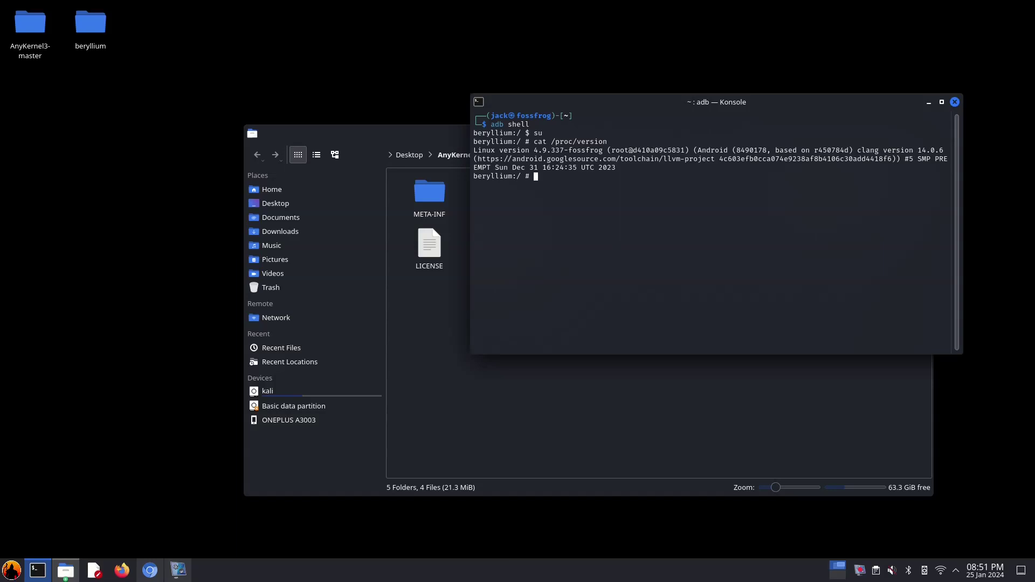
- Highlight the output's kernel version 4.9.337-fossfrog, clang revision r450784d and llvm-project commit hash
double_click(602, 149)
left_click(549, 171)
left_click_drag(609, 141, 534, 142)
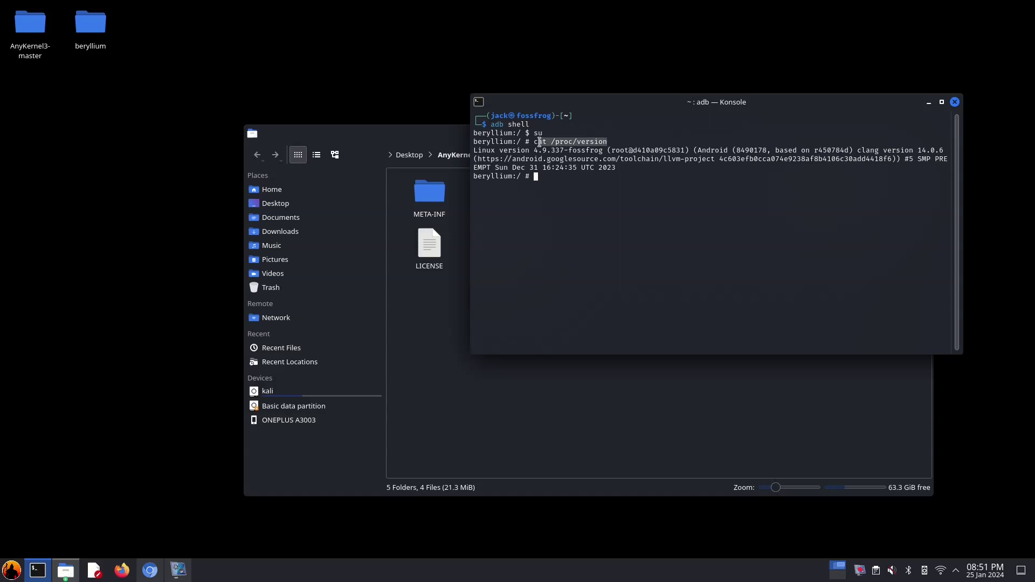
left_click(573, 173)
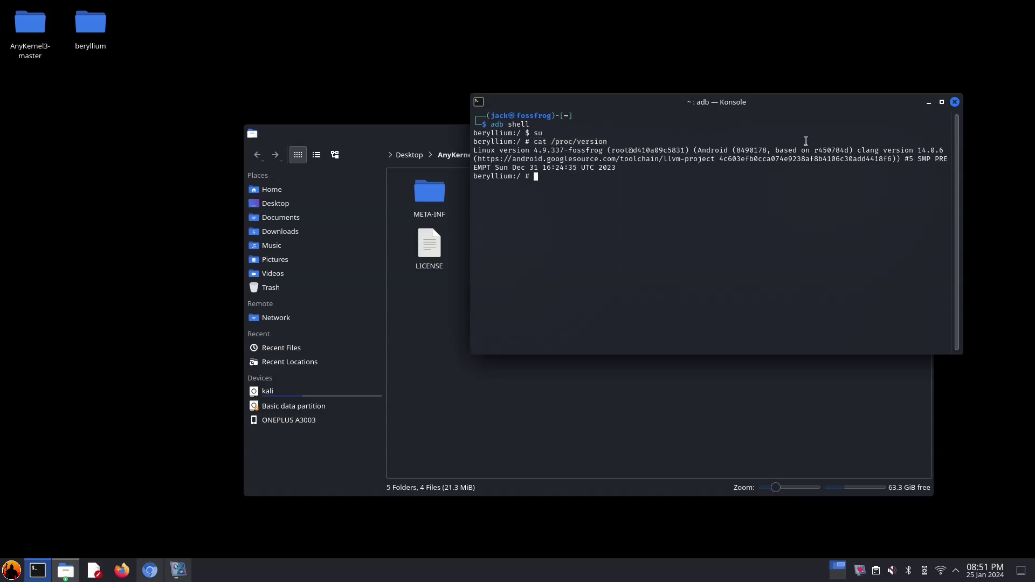
left_click_drag(851, 149, 815, 151)
left_click_drag(721, 159, 890, 156)
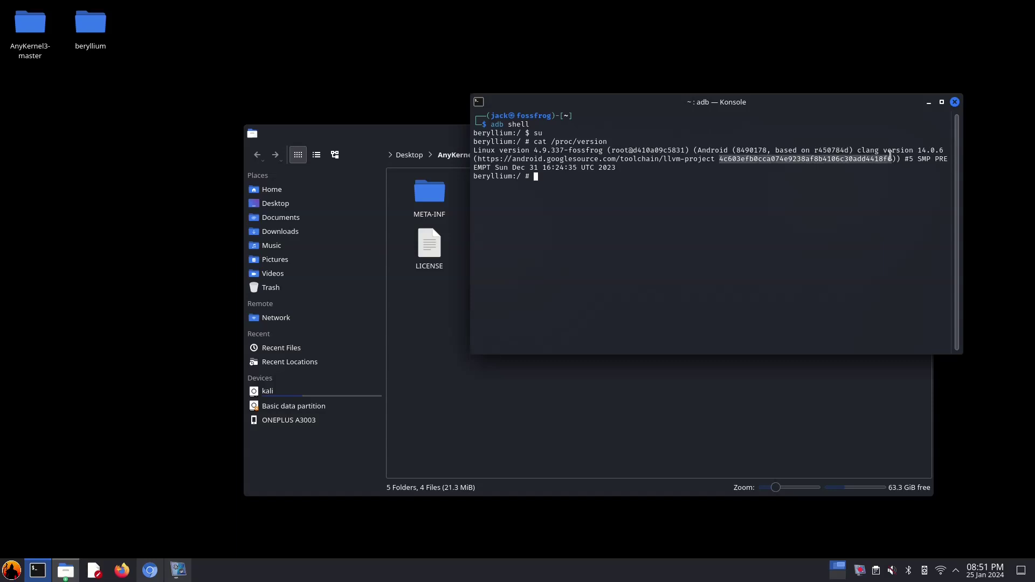
left_click(773, 182)
left_click_drag(626, 144, 534, 144)
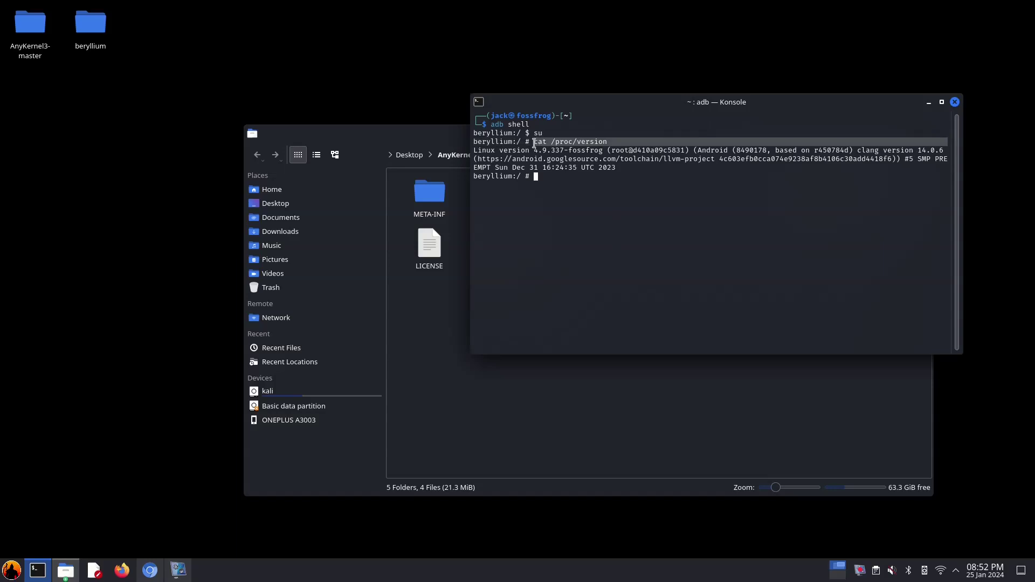
left_click(615, 203)
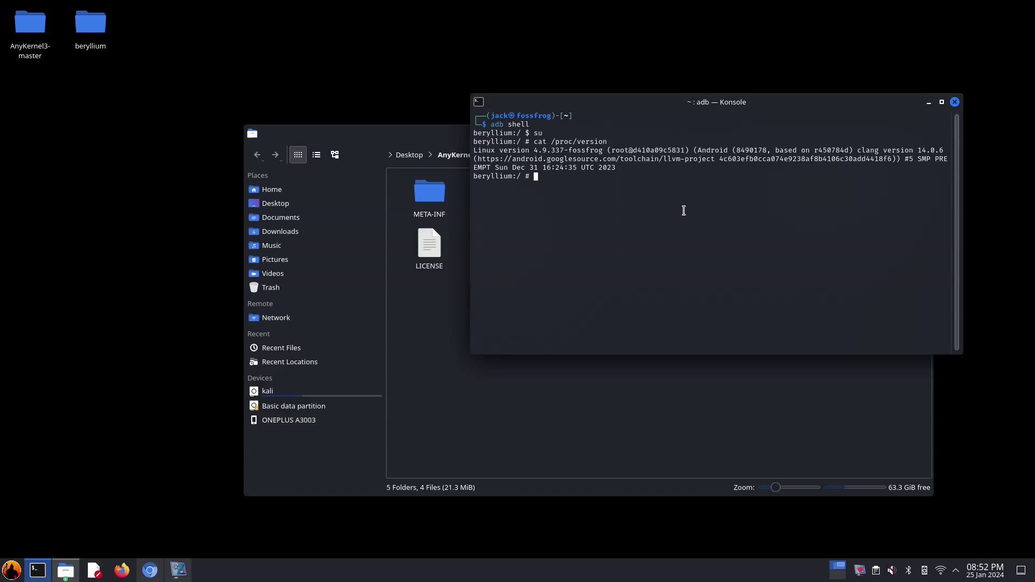
- In Dolphin's F4 terminal, run cat README.md|grep 'zip -' to find the zip command
left_click(532, 385)
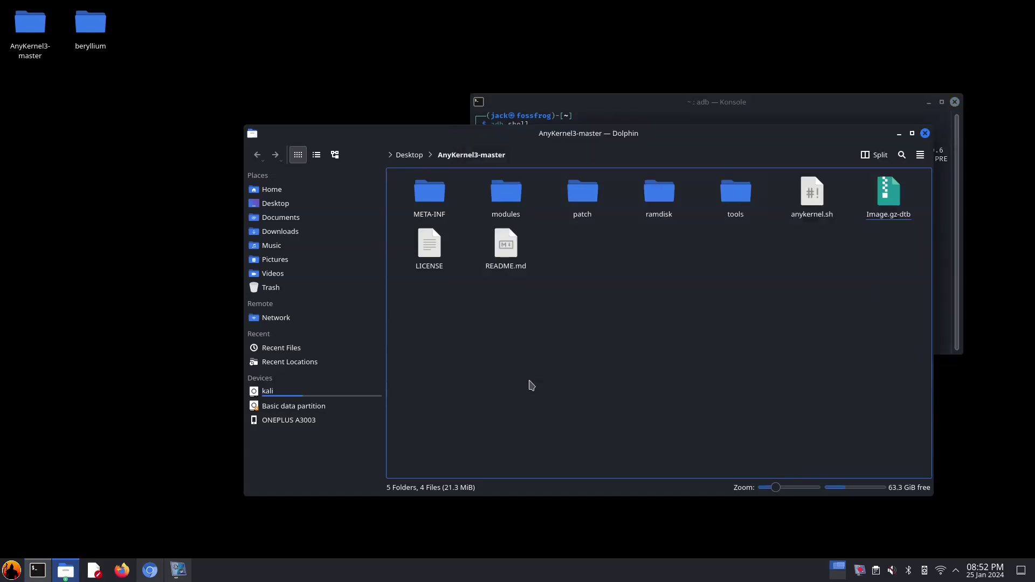
key("F4")
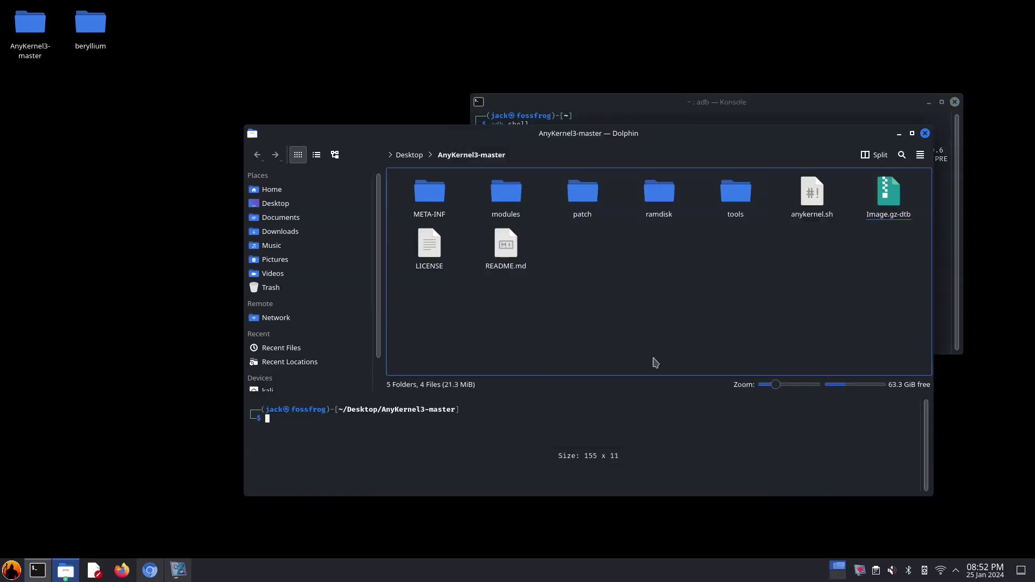
type("cat r")
key("Tab")
type("|grep -")
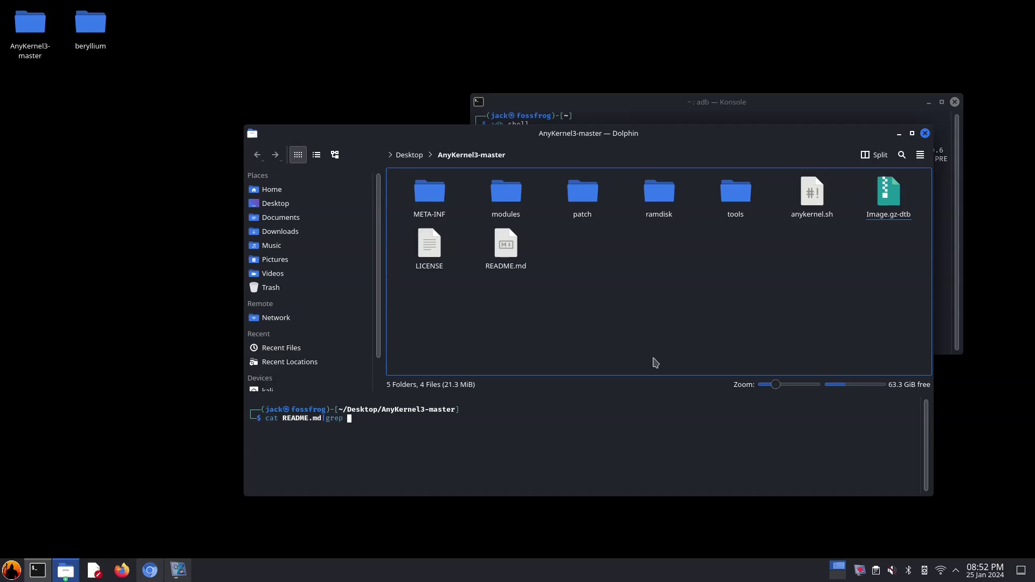
key("BackSpace")
type("'zip -'")
key("Return")
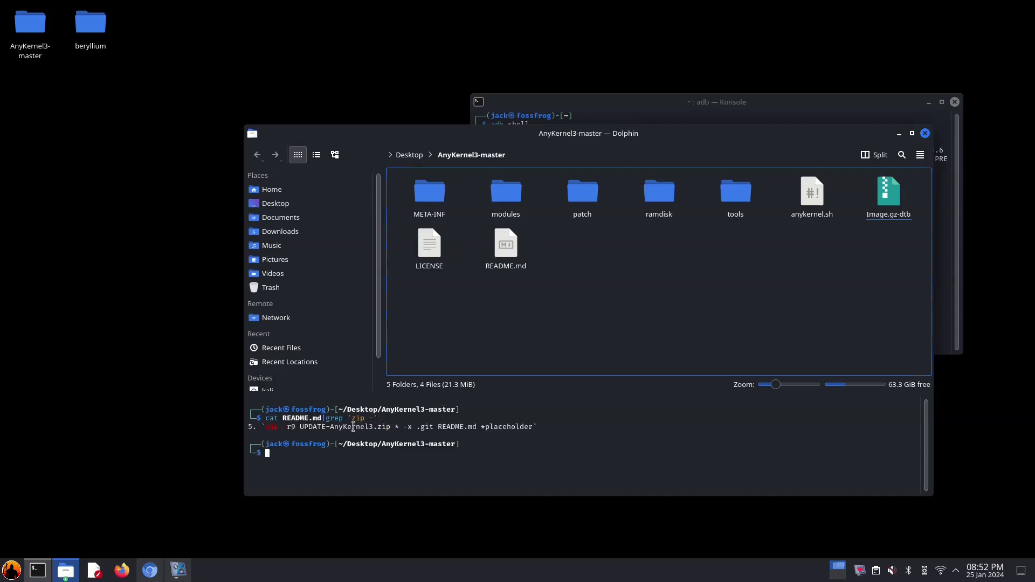
- Copy the README's zip -r9 command and run it to build UPDATE-AnyKernel3.zip
left_click_drag(267, 427, 532, 429)
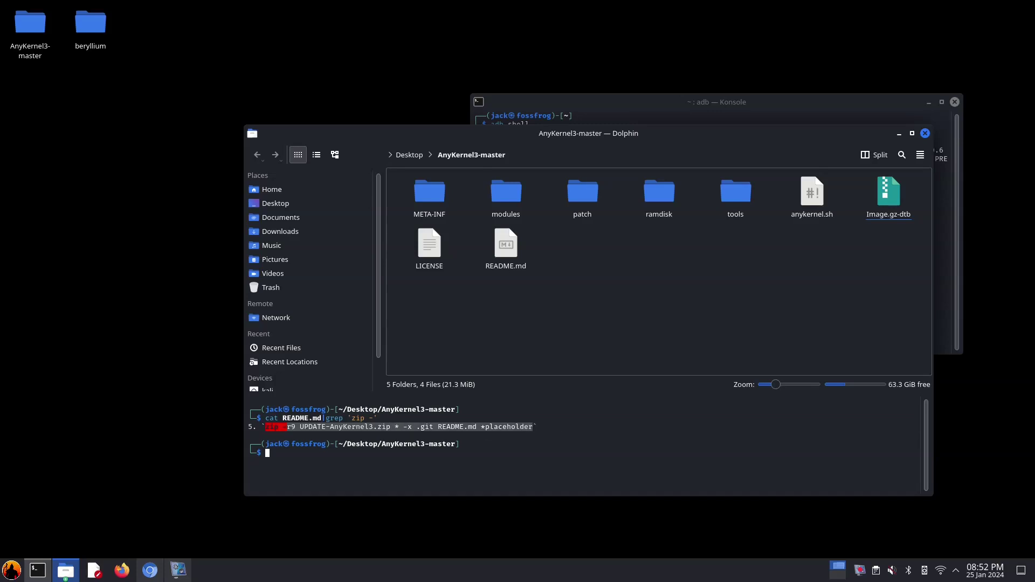
left_click(599, 456)
key("ctrl+shift+v")
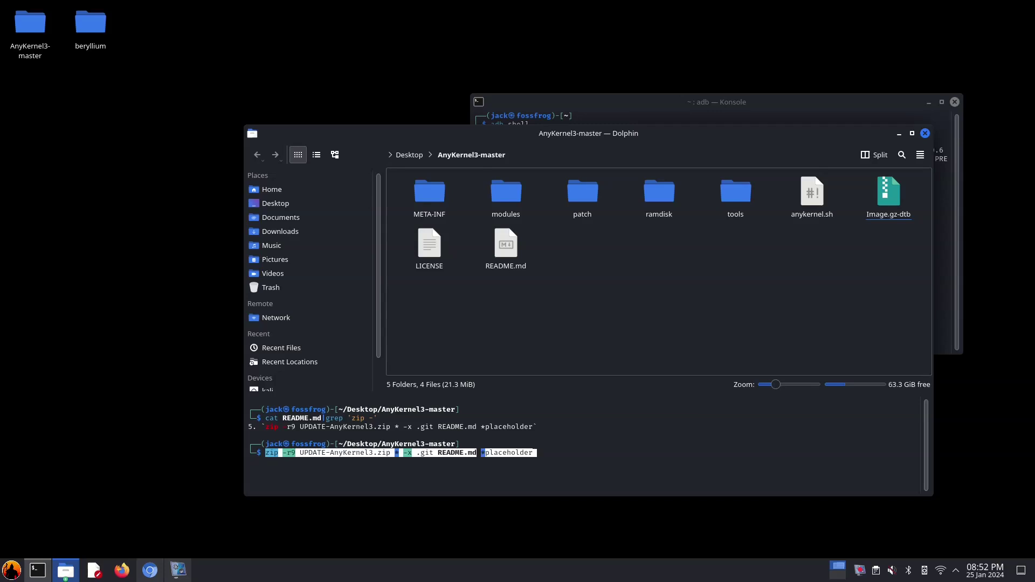
key("Return")
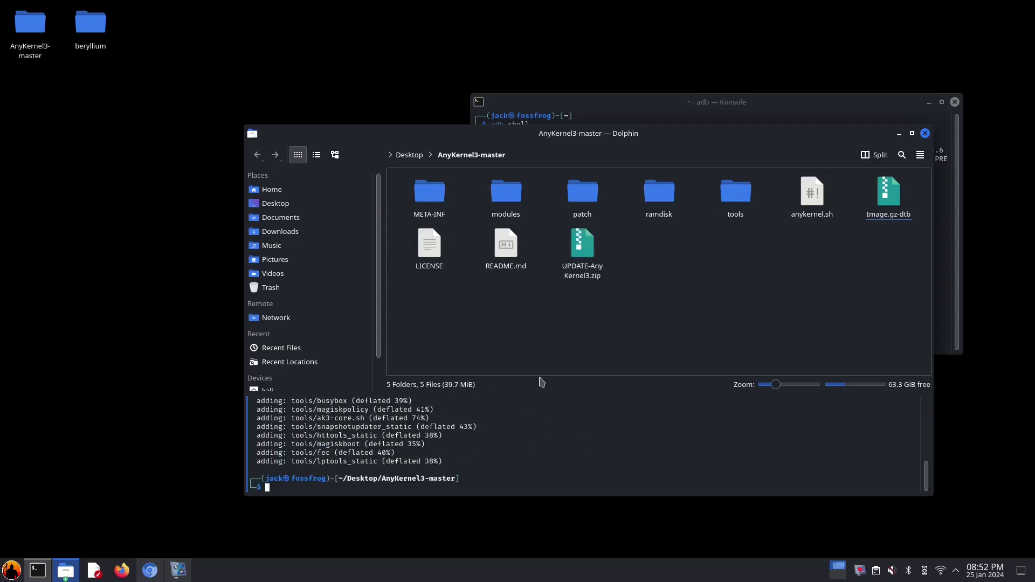
left_click(582, 246)
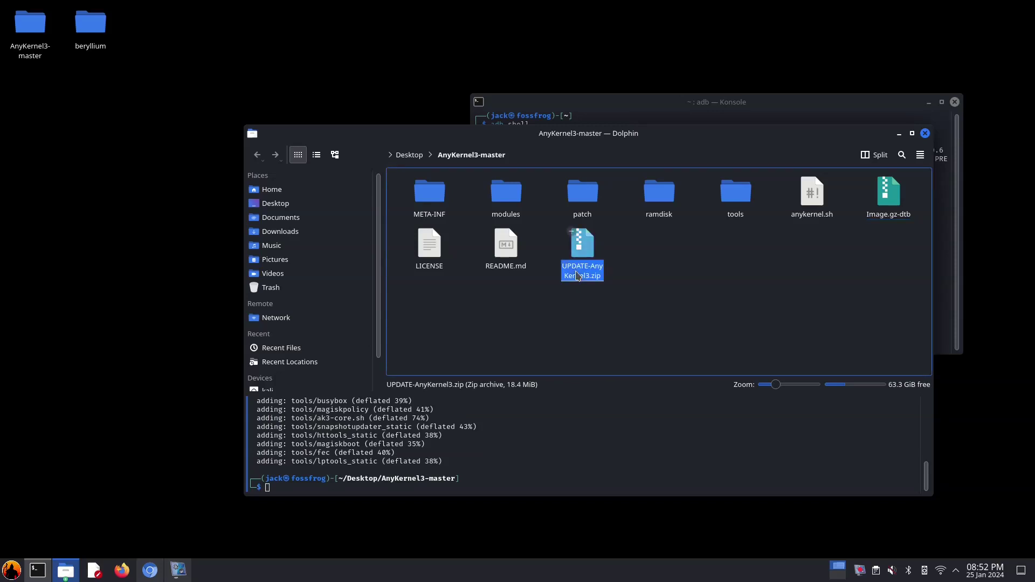
- Exit the phone's root shell and reboot the phone with adb reboot recovery
left_click(725, 111)
key("ctrl+d")
key("ctrl+d")
type("adb reboot recovery")
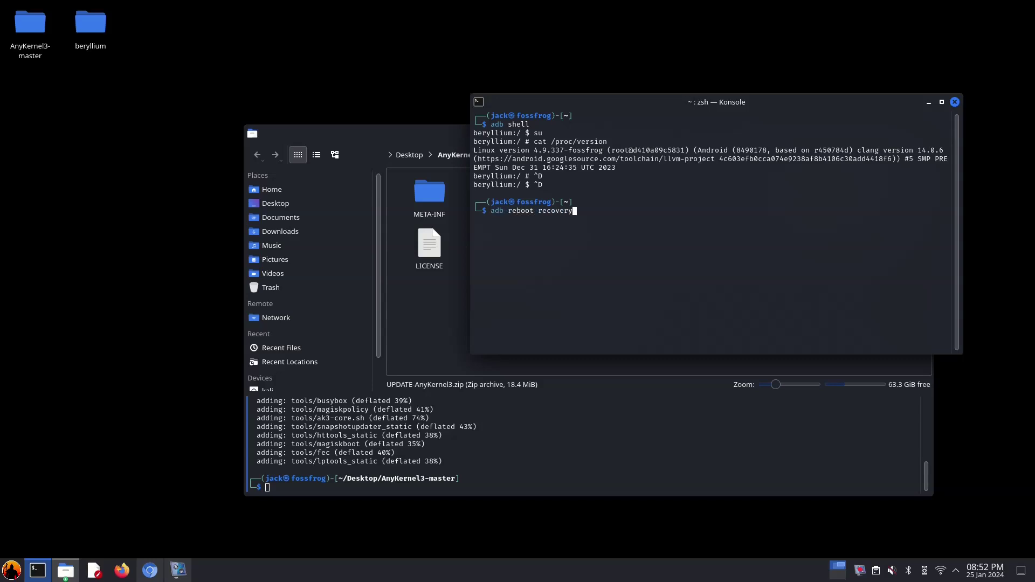
key("Return")
left_click_drag(446, 133, 282, 182)
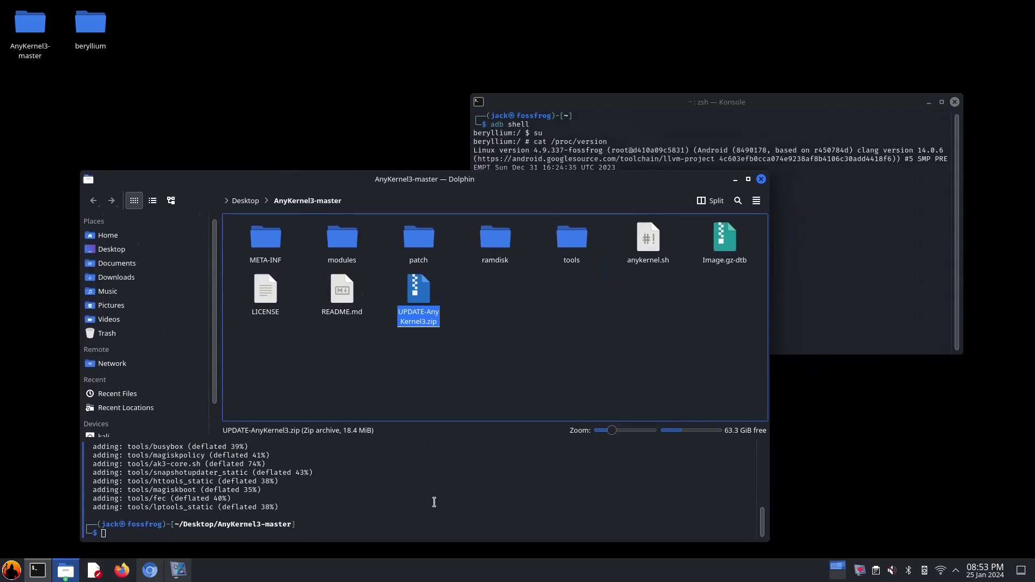
left_click(812, 306)
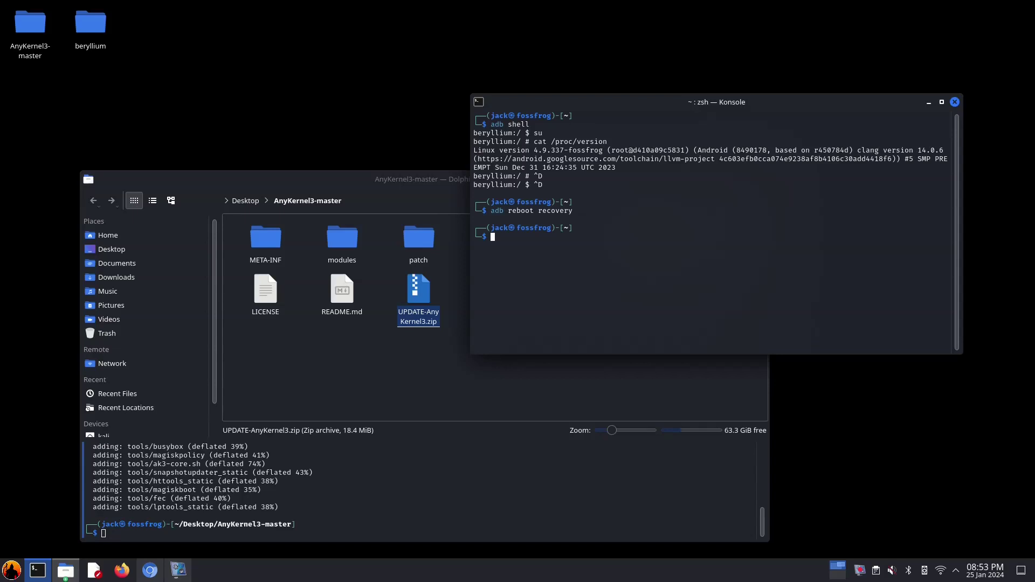
- Close the terminal and open the POCO F1 phone's Internal Storage in a file manager window
key("ctrl+d")
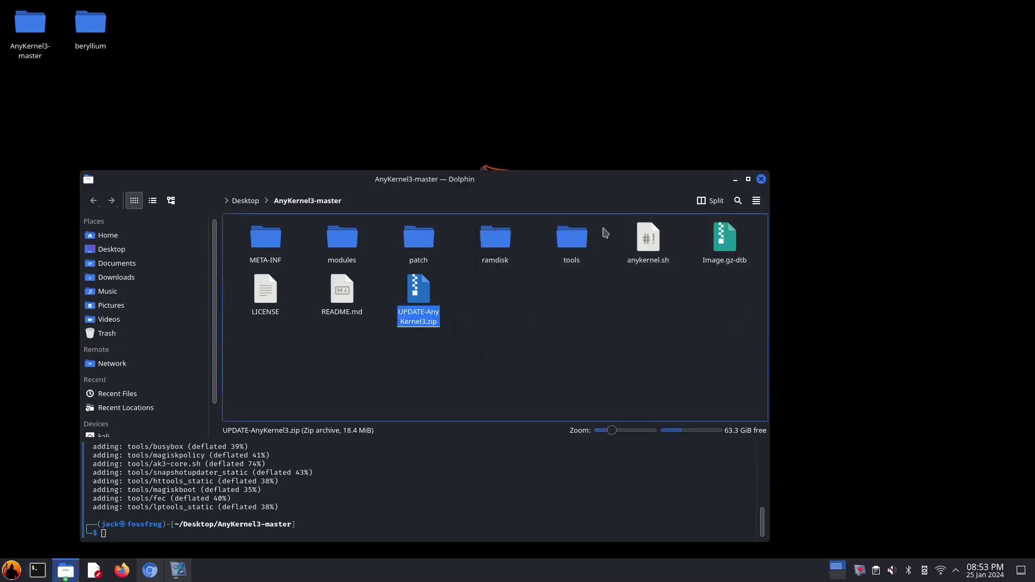
left_click_drag(494, 181, 571, 111)
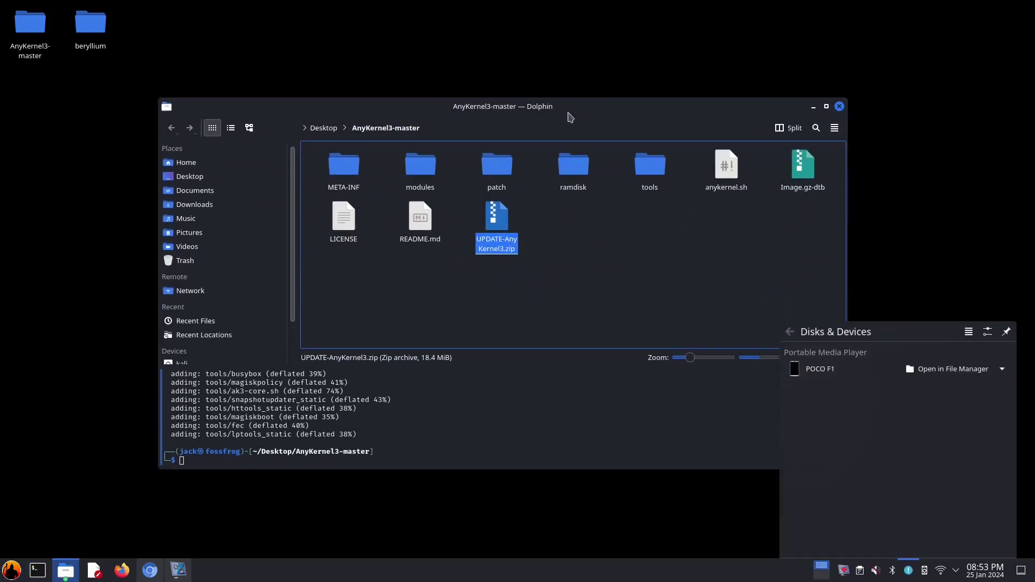
left_click(941, 369)
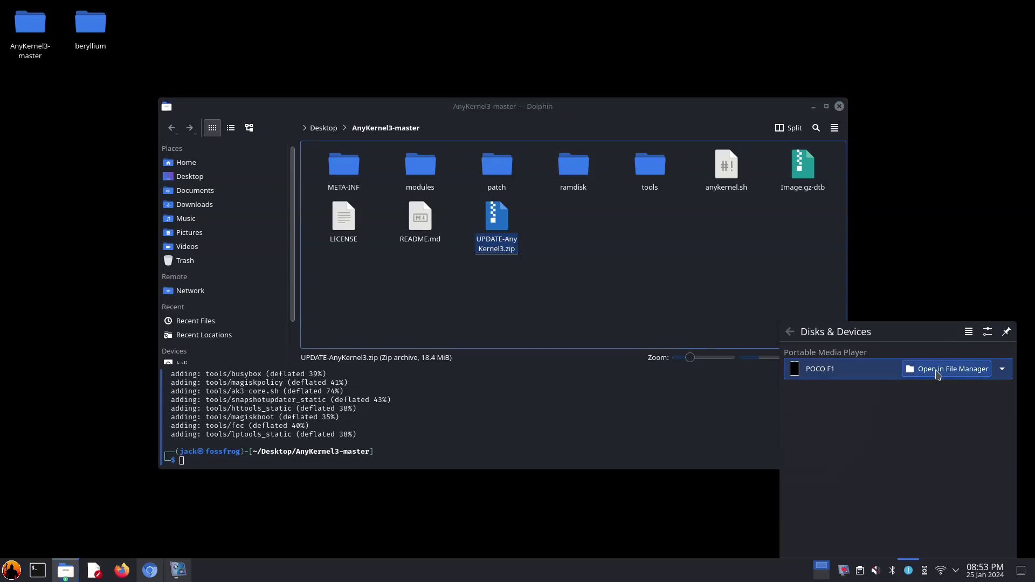
double_click(426, 211)
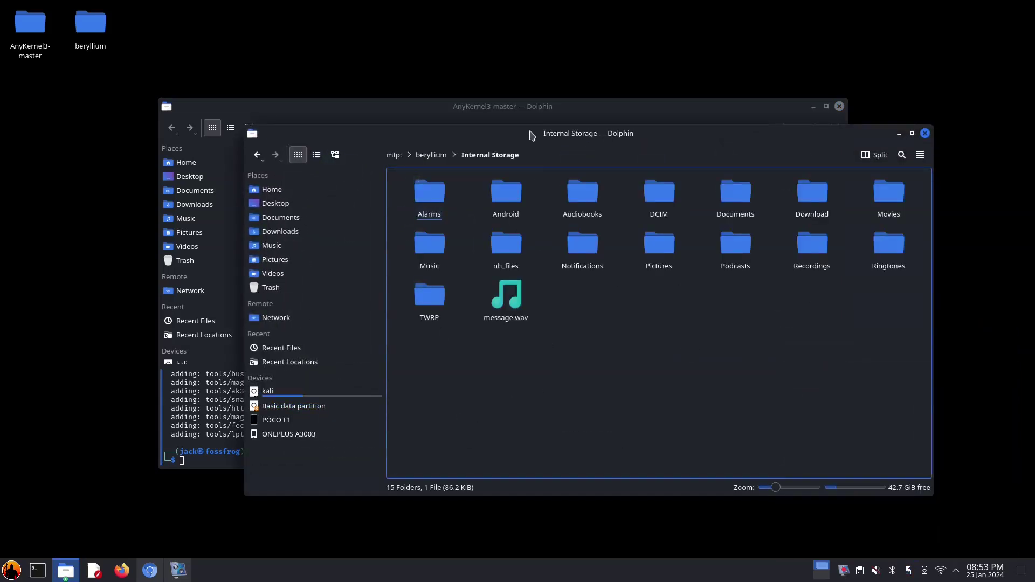
left_click_drag(523, 133, 618, 168)
- Copy UPDATE-AnyKernel3.zip from AnyKernel3-master onto the phone's Internal Storage
left_click(548, 107)
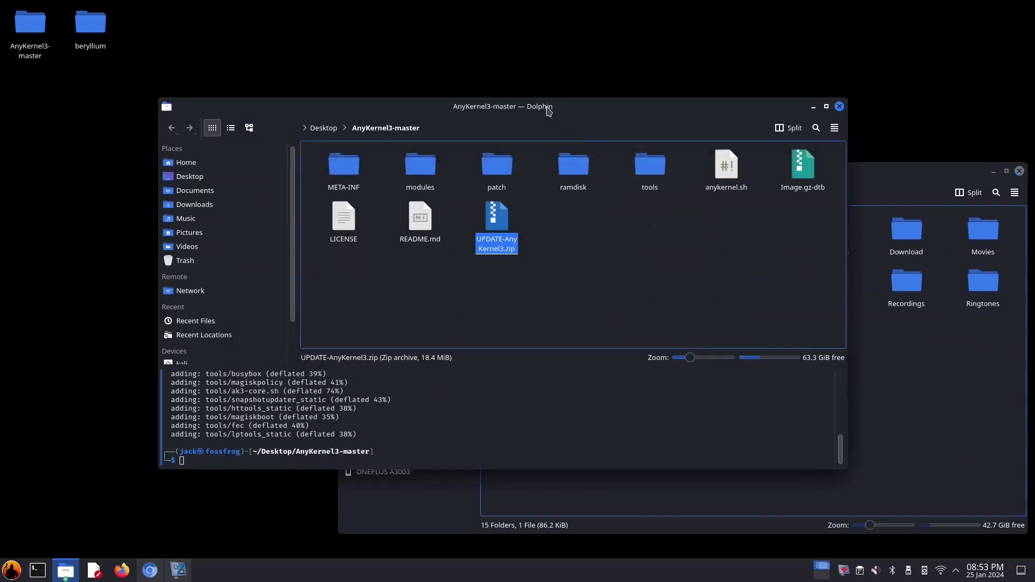
left_click(564, 274)
left_click_drag(497, 217, 936, 375)
left_click(954, 397)
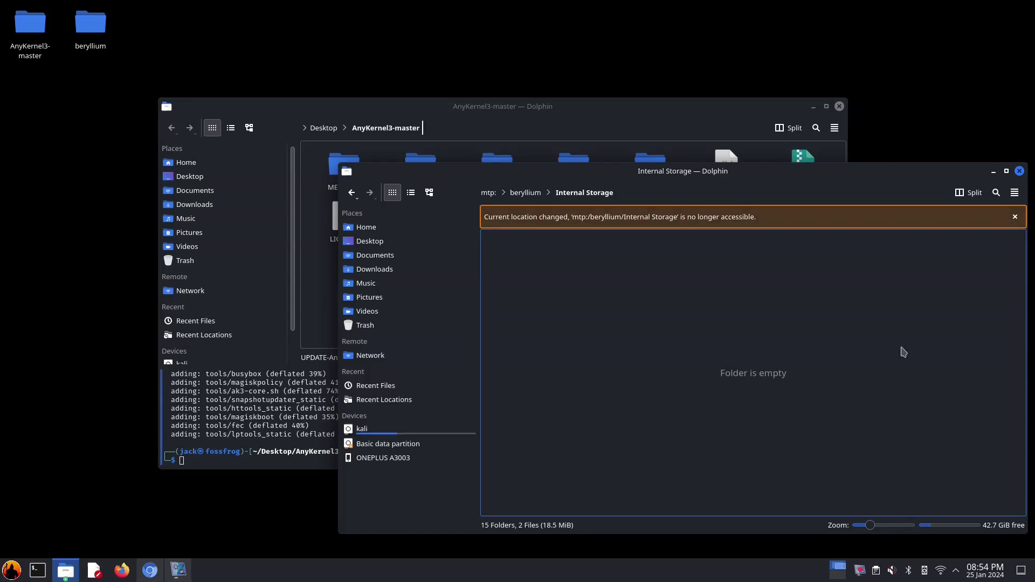
- Close the phone storage window and list attached devices with adb devices in a new terminal
left_click(1019, 171)
key("F4")
left_click(655, 359)
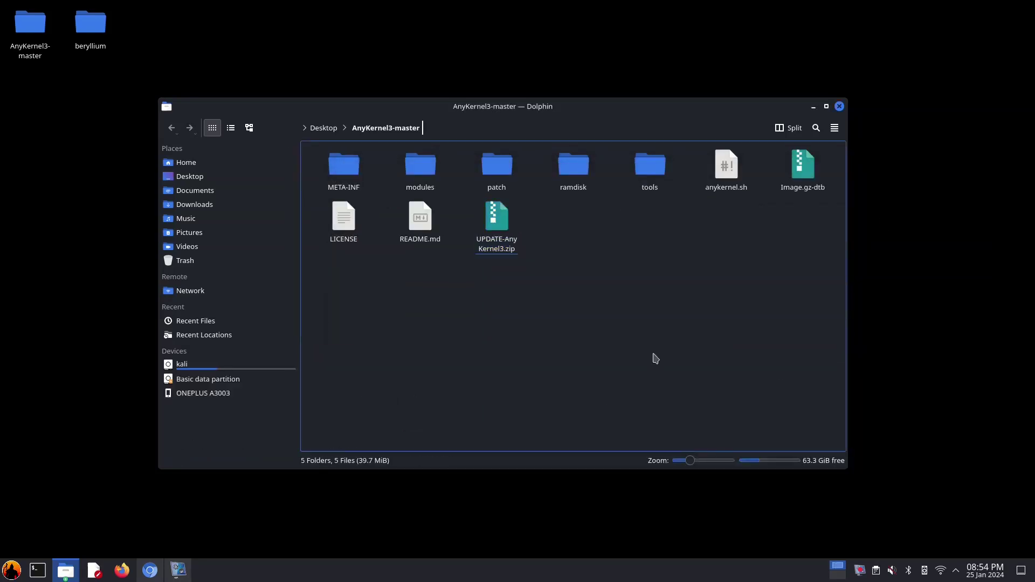
key("ctrl+alt+t")
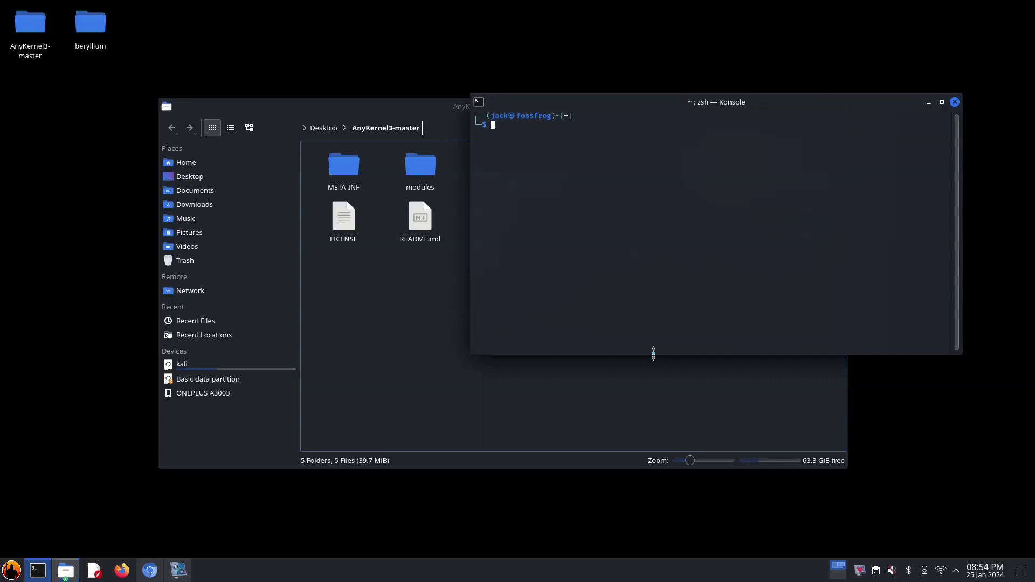
type("adb devices")
key("Return")
- As root in adb shell, print /proc/version showing kernel 4.9.337-anykernel, then exit the phone shell
type("adb shell")
key("Return")
type("su")
key("Return")
type("cat ")
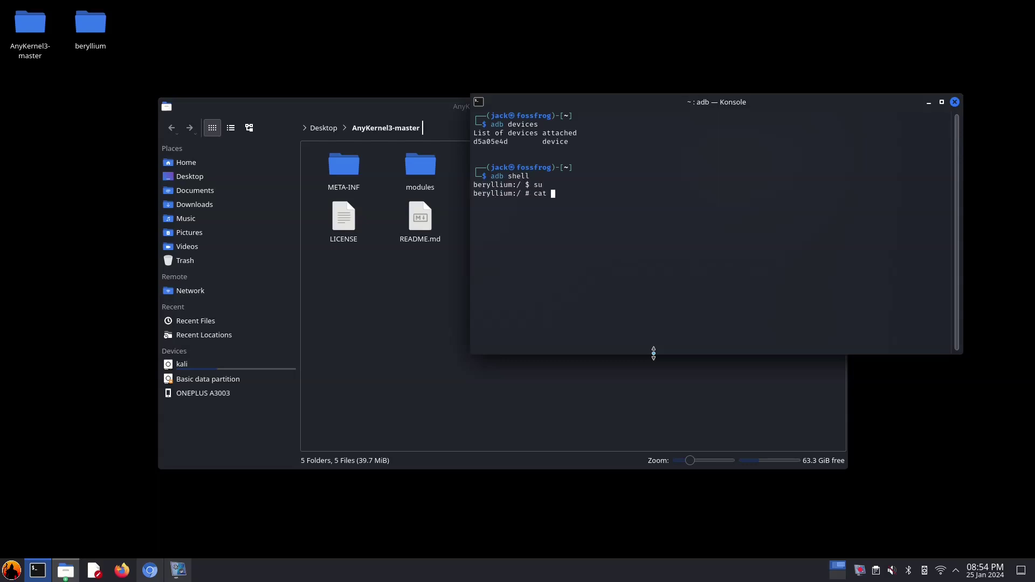
type("/proc/version")
key("Return")
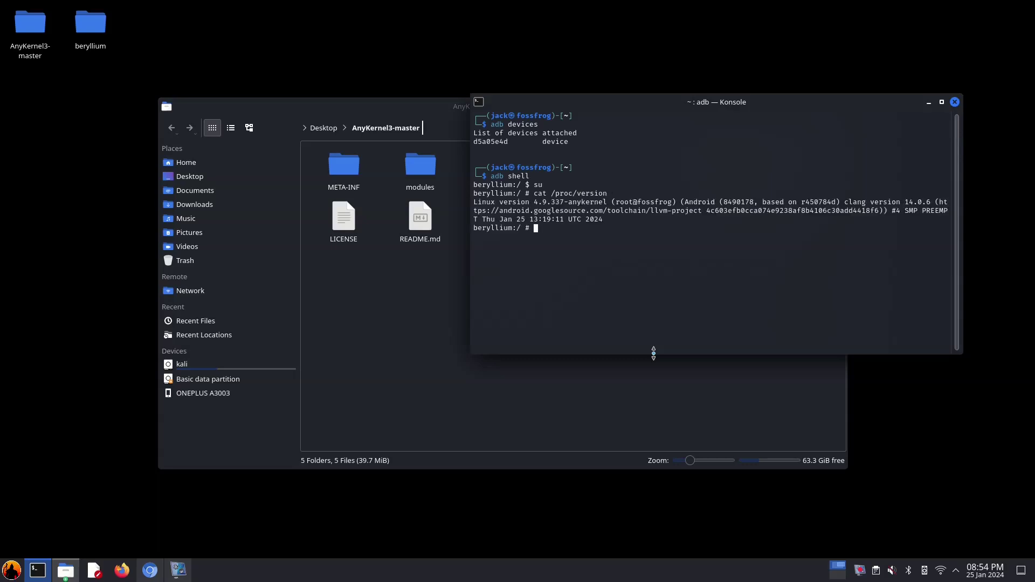
left_click_drag(608, 203, 503, 197)
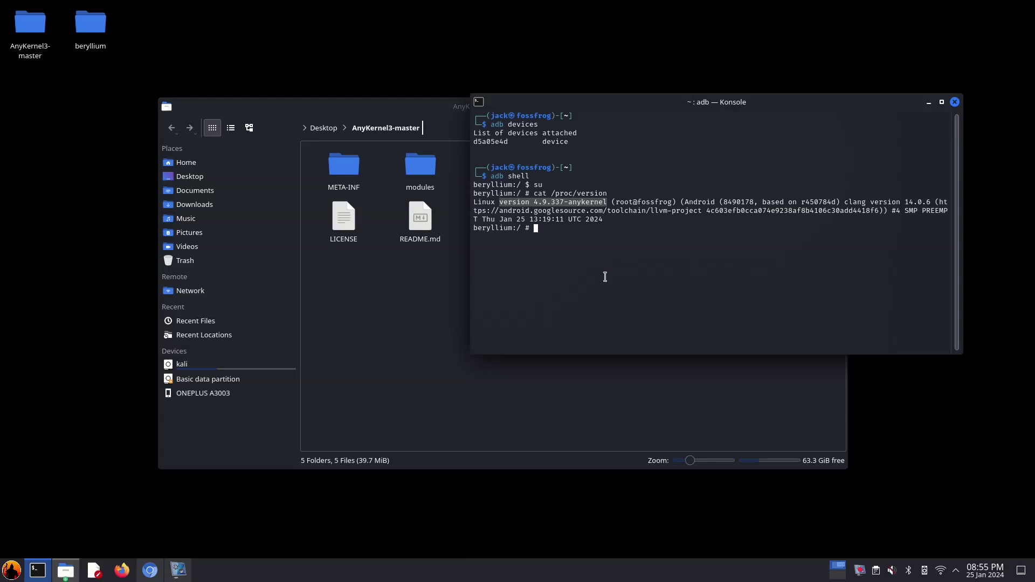
left_click(605, 277)
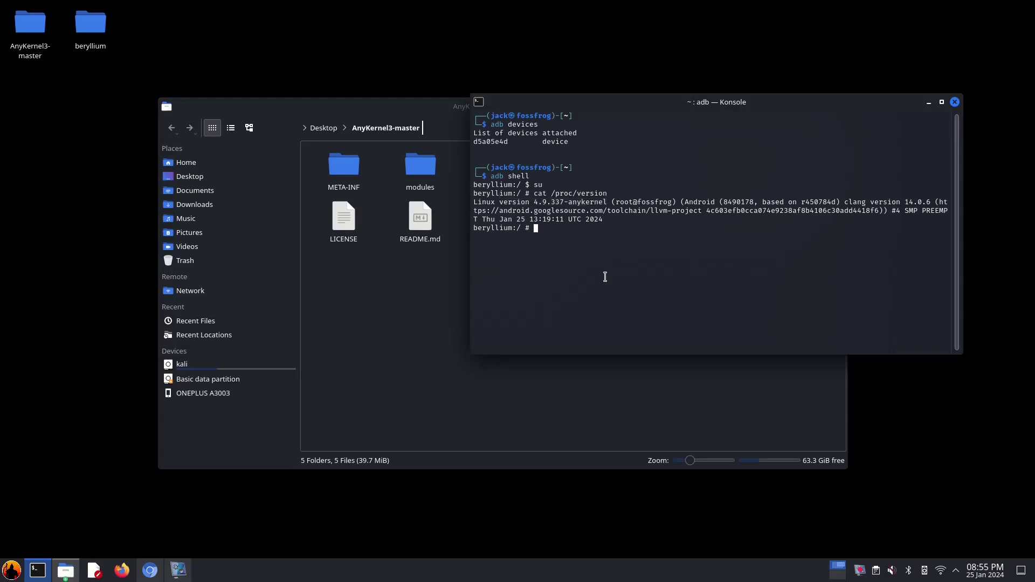
key("ctrl+d")
key("ctrl+d")
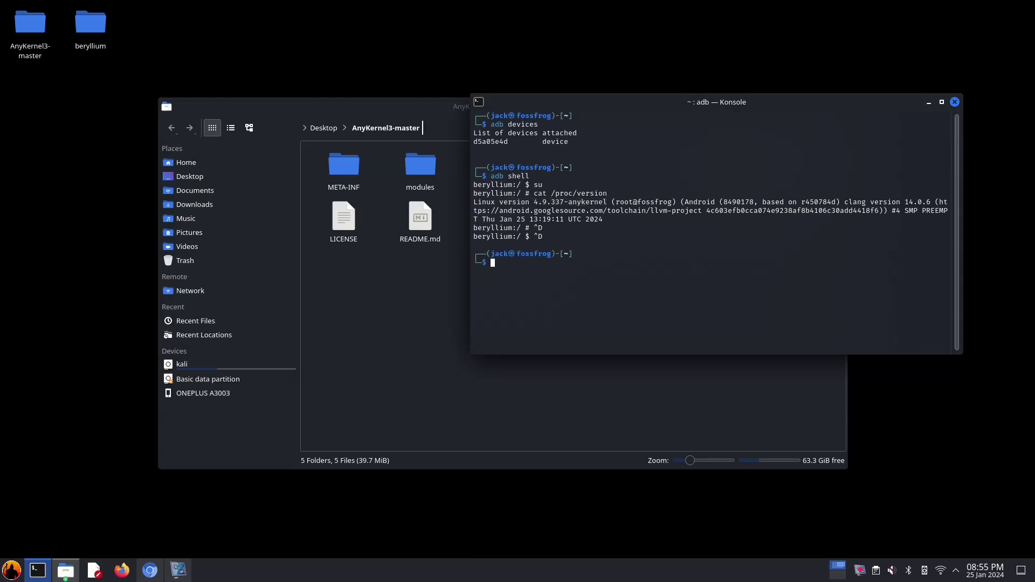
- Close Konsole with Ctrl+D, returning to the AnyKernel3-master folder in Dolphin
key("ctrl+d")
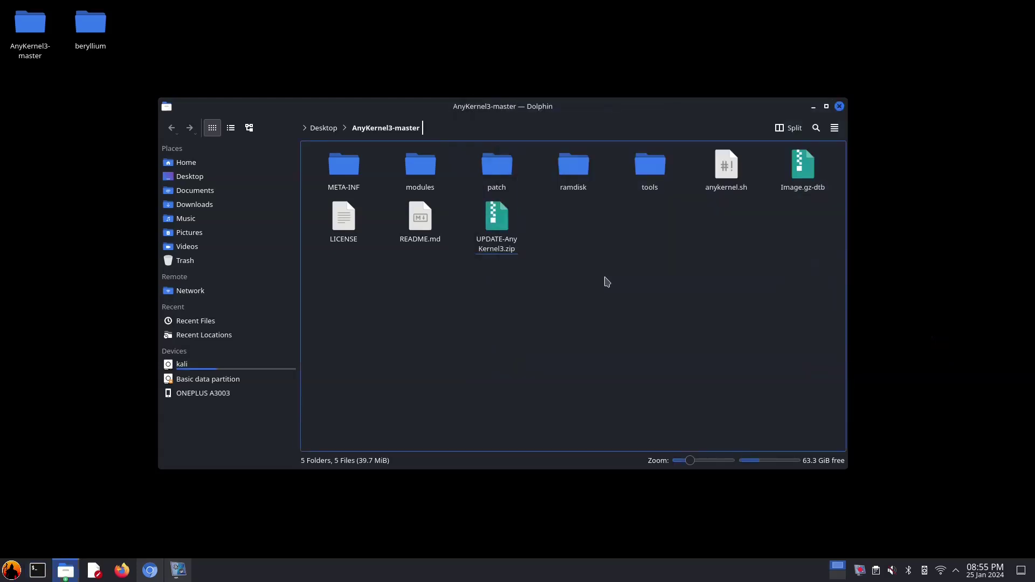